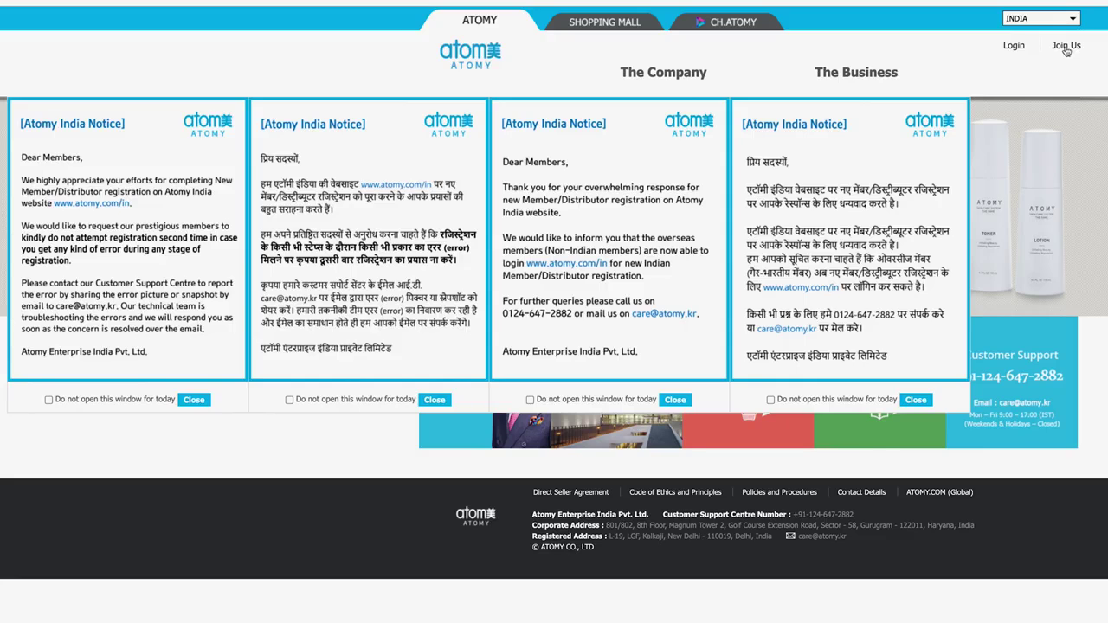
# Step: Open the Join Us distributor sign-in page from the Atomy India home page
pyautogui.click(1066, 47)
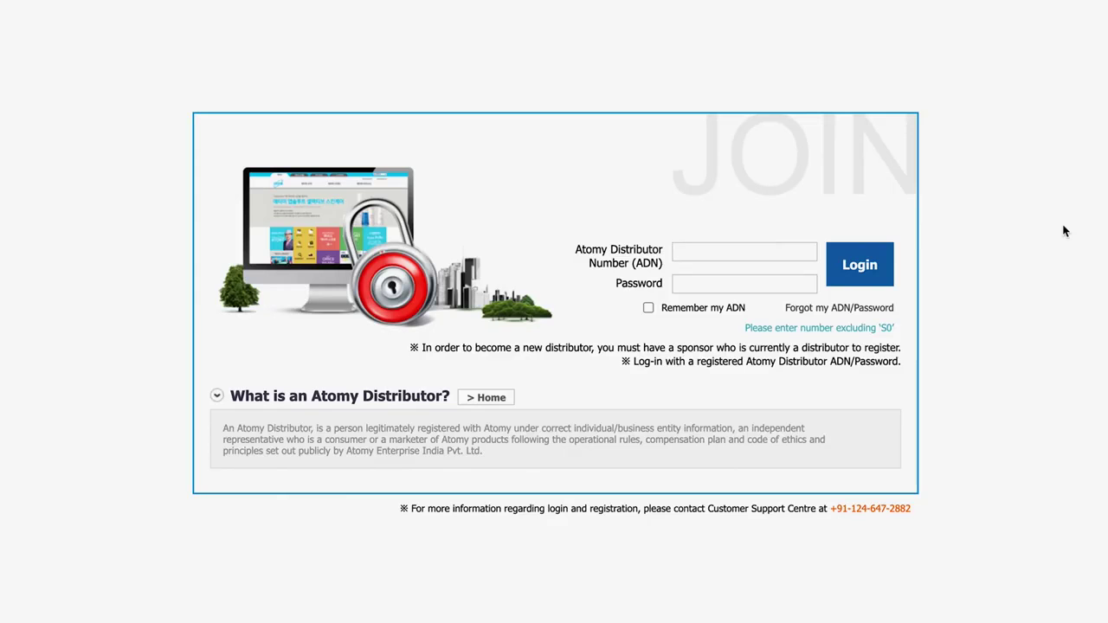
# Step: Sign in with the sponsor's distributor number, adding the missing 0, and the password
pyautogui.write('S123456')
pyautogui.press('Home')
pyautogui.press('Right')
pyautogui.write('0')
pyautogui.click(788, 289)
pyautogui.write('********')
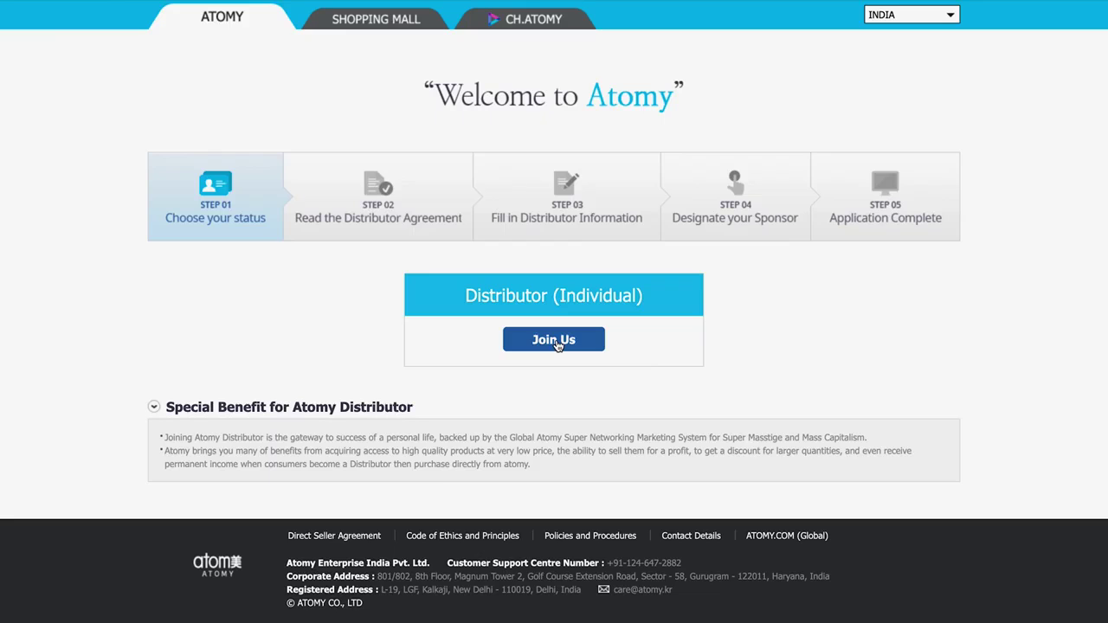
# Step: Start an individual distributor registration and skip both orientation videos to their ends
pyautogui.click(558, 343)
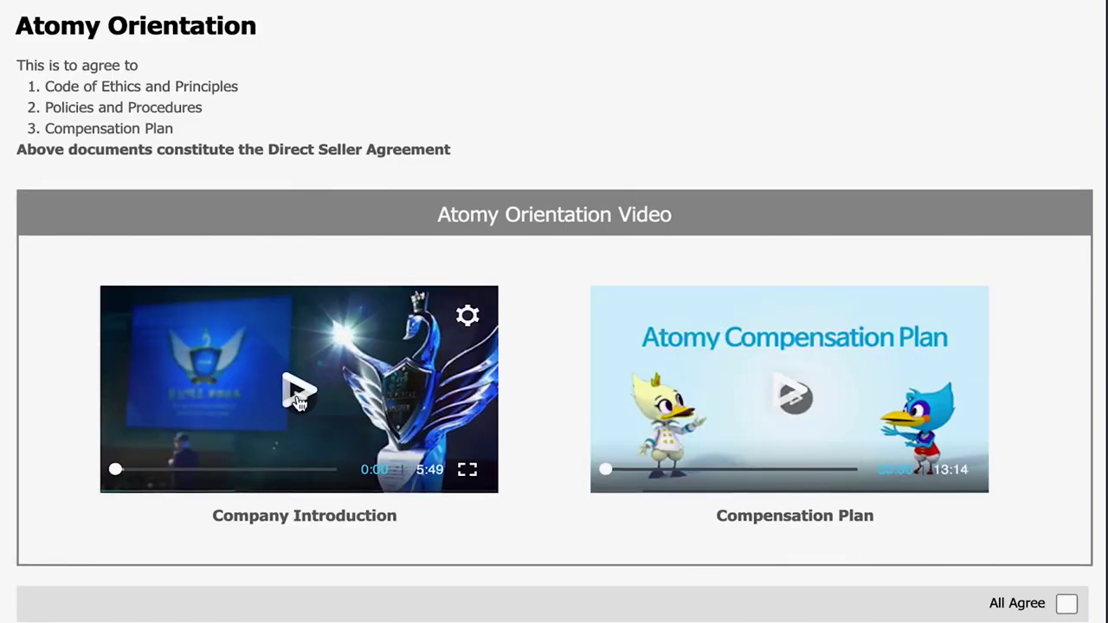
pyautogui.click(299, 399)
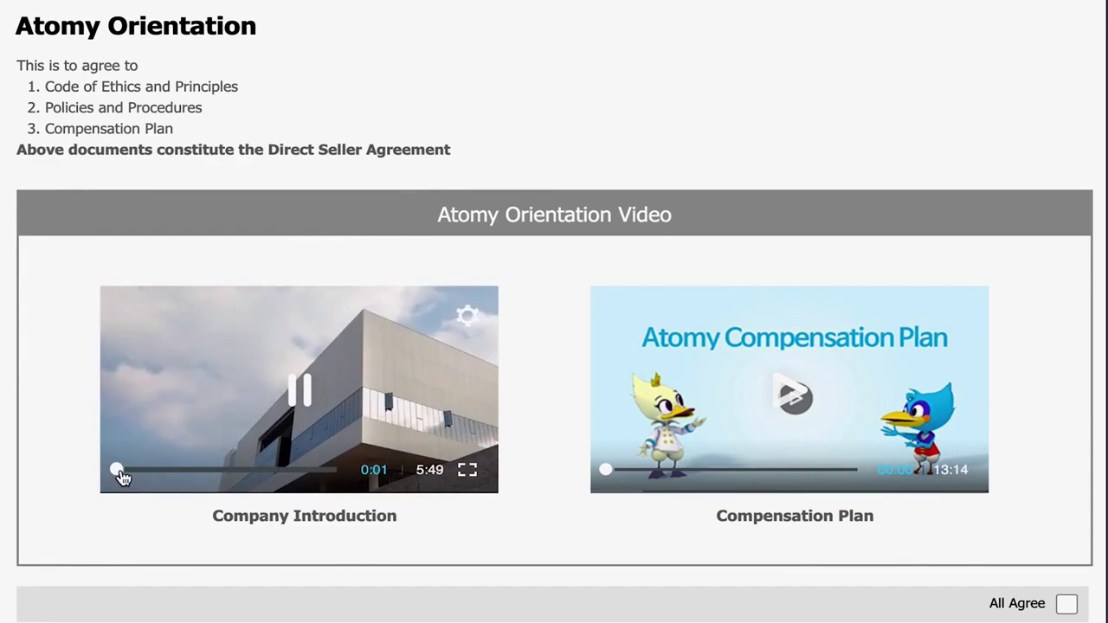
pyautogui.moveTo(128, 474); pyautogui.dragTo(341, 469)
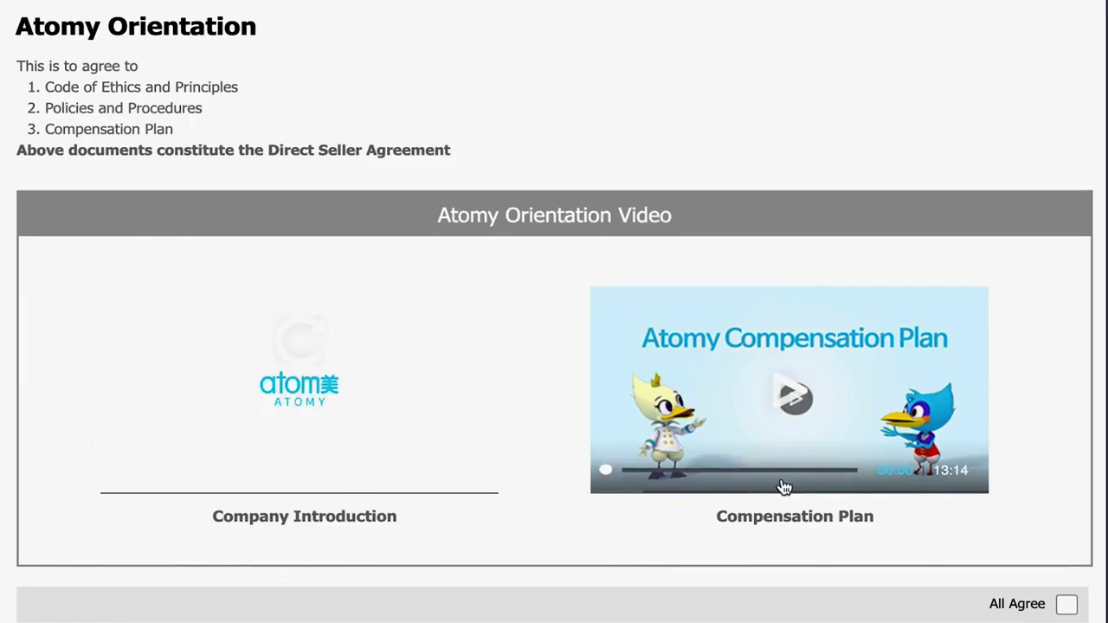
pyautogui.click(786, 485)
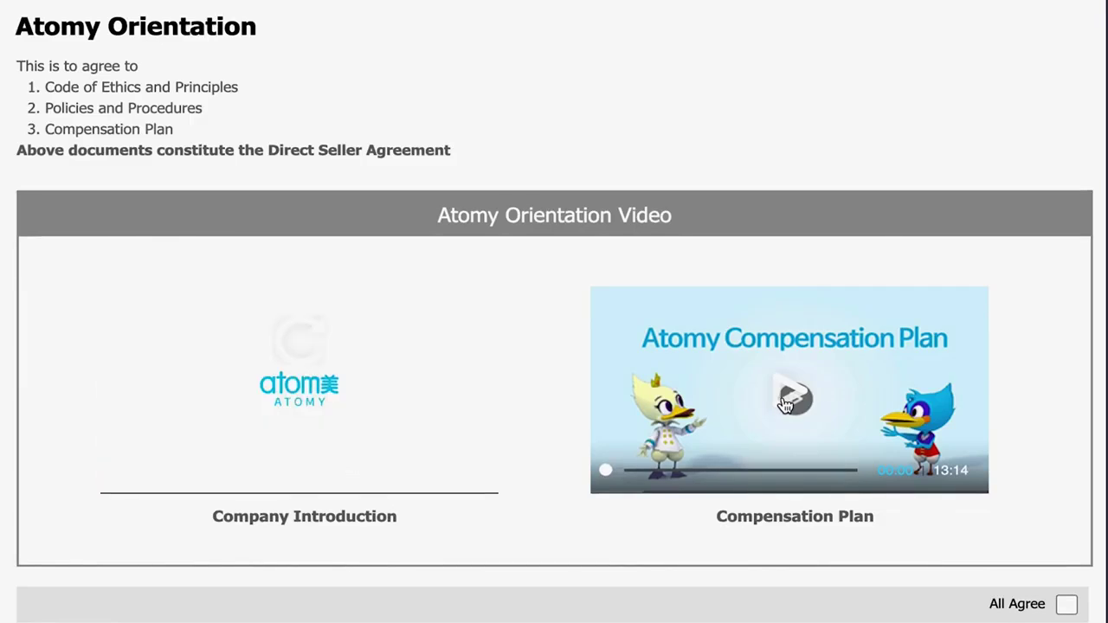
pyautogui.moveTo(618, 476); pyautogui.dragTo(864, 473)
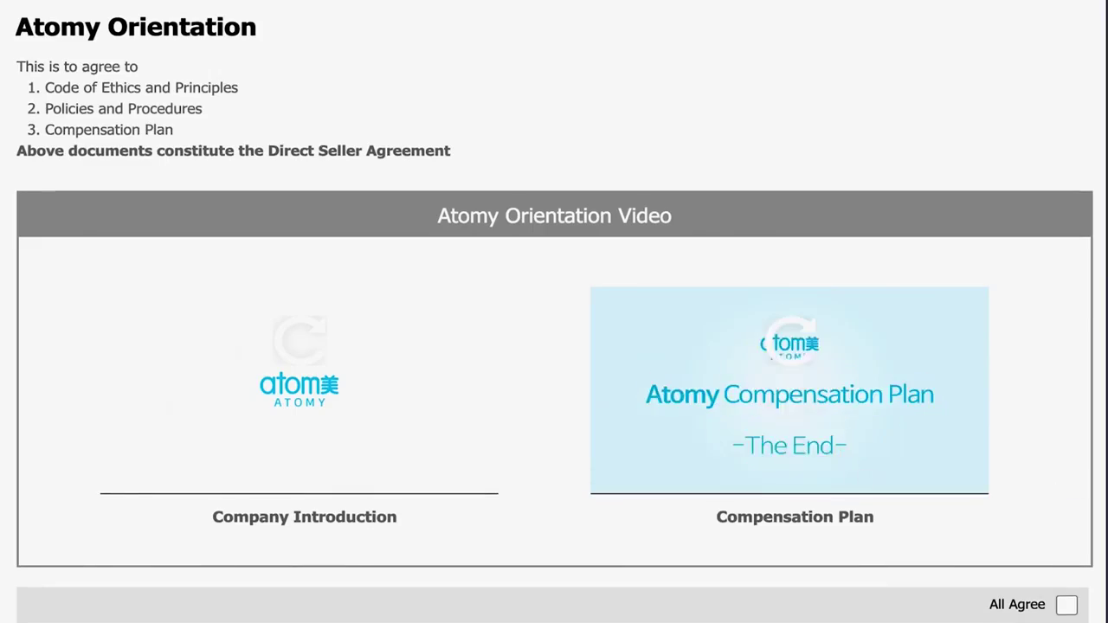
pyautogui.moveTo(1101, 155); pyautogui.dragTo(1081, 260)
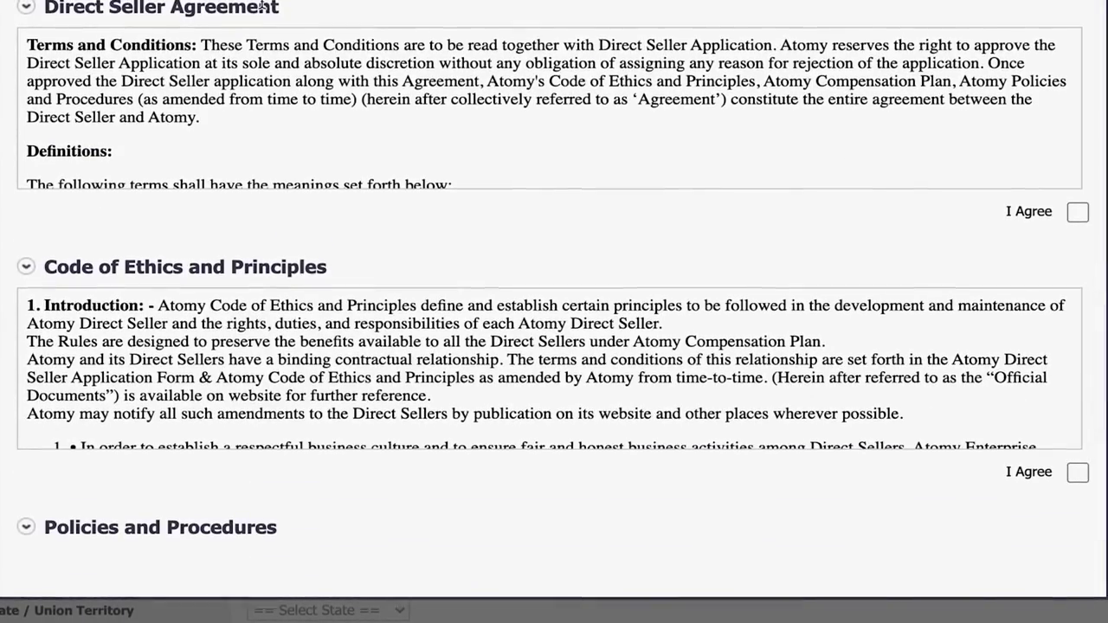
# Step: Read through and agree to the Direct Seller Agreement and the Code of Ethics and Principles
pyautogui.scroll(-3, 983, 109)
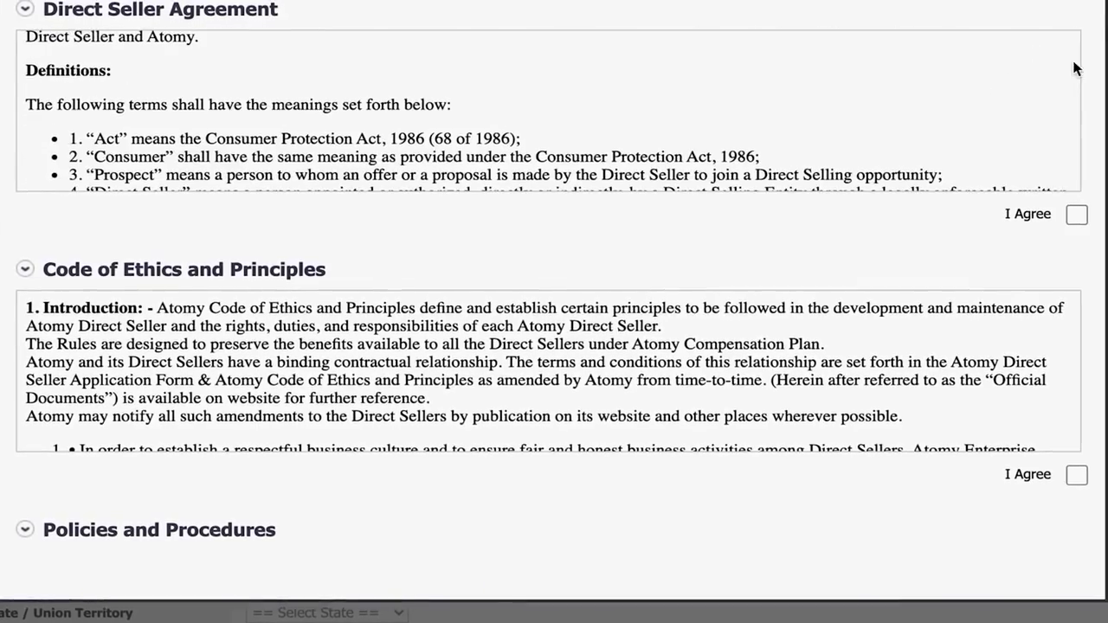
pyautogui.moveTo(1073, 66); pyautogui.dragTo(1079, 195)
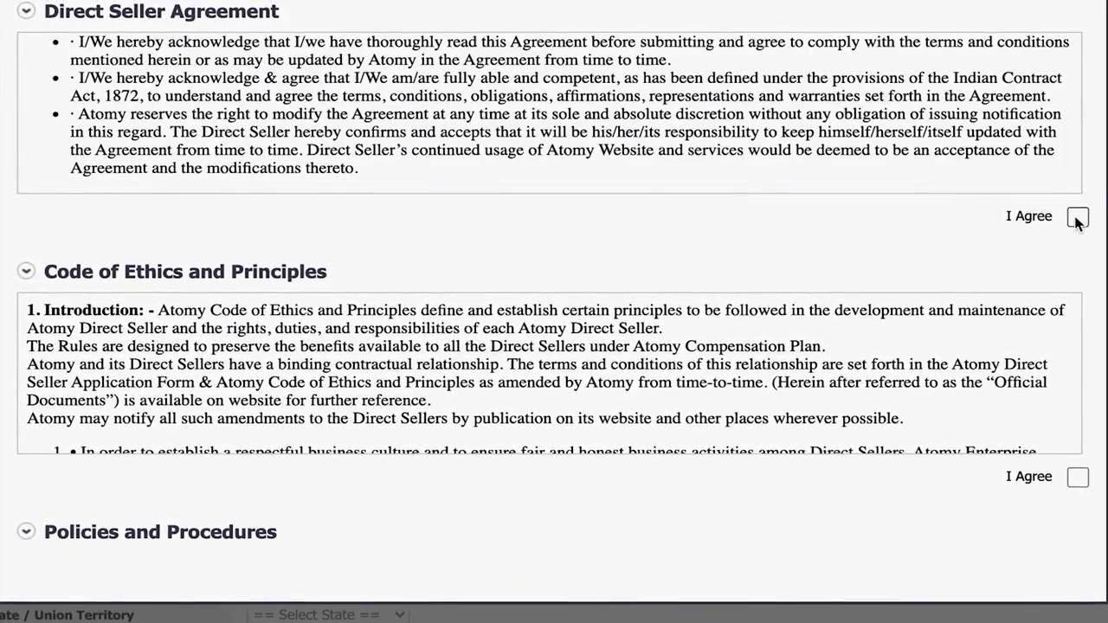
pyautogui.click(1078, 218)
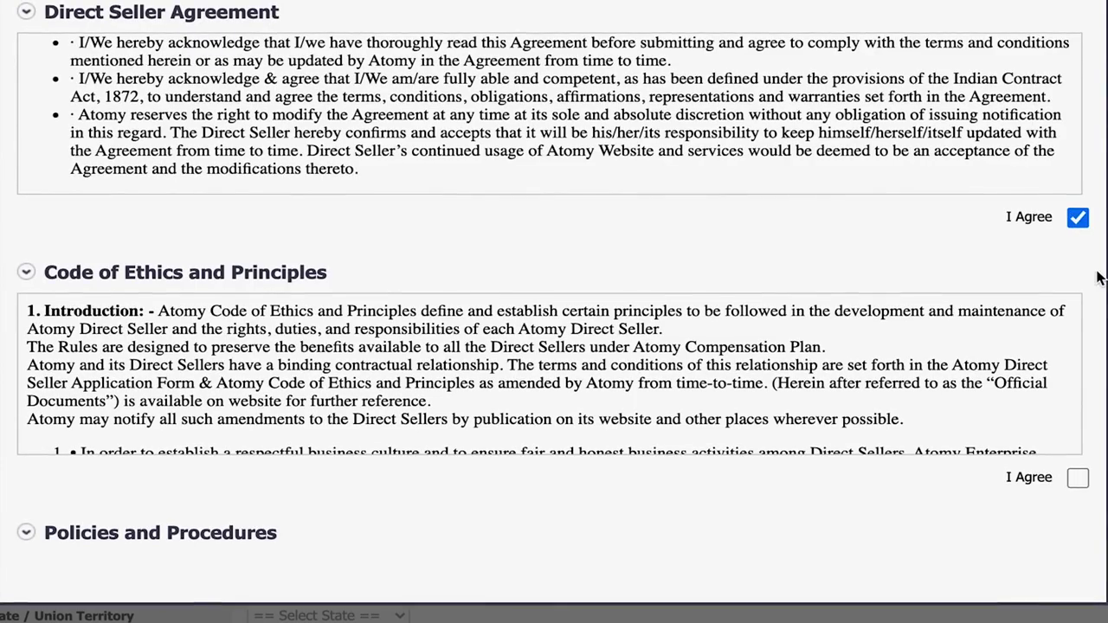
pyautogui.scroll(-3, 1095, 275)
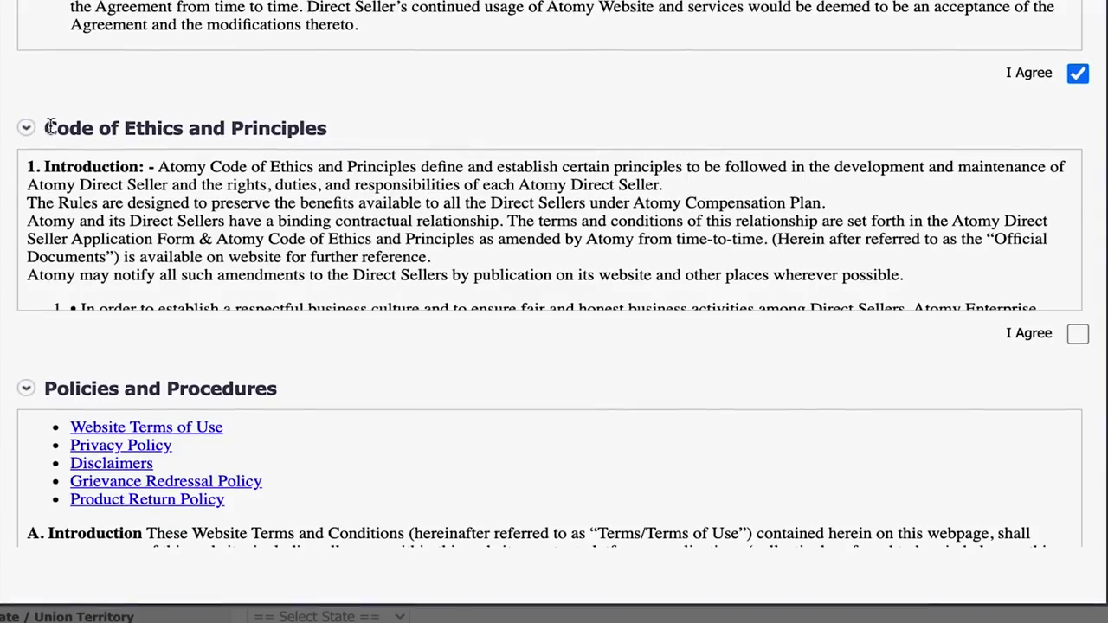
pyautogui.scroll(-1, 1044, 259)
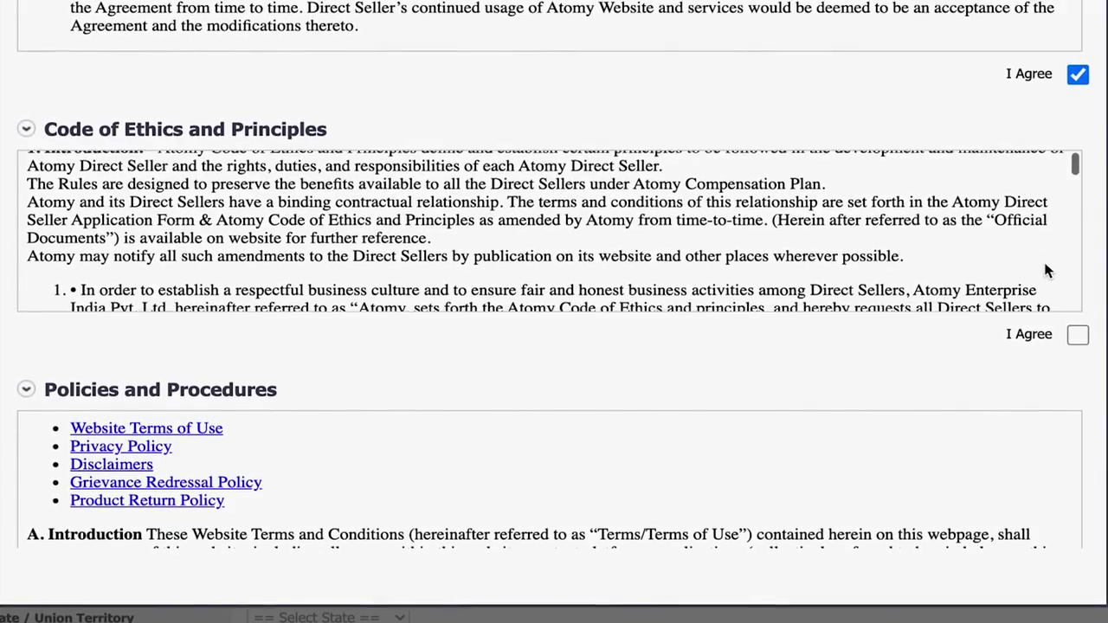
pyautogui.moveTo(1078, 176); pyautogui.dragTo(1073, 310)
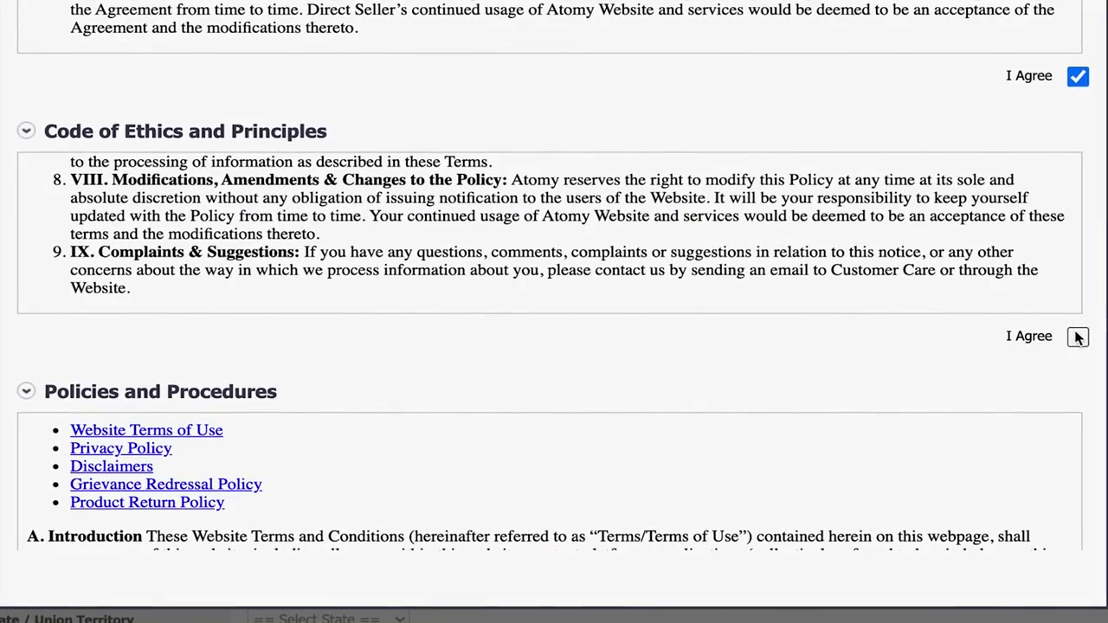
pyautogui.click(1078, 339)
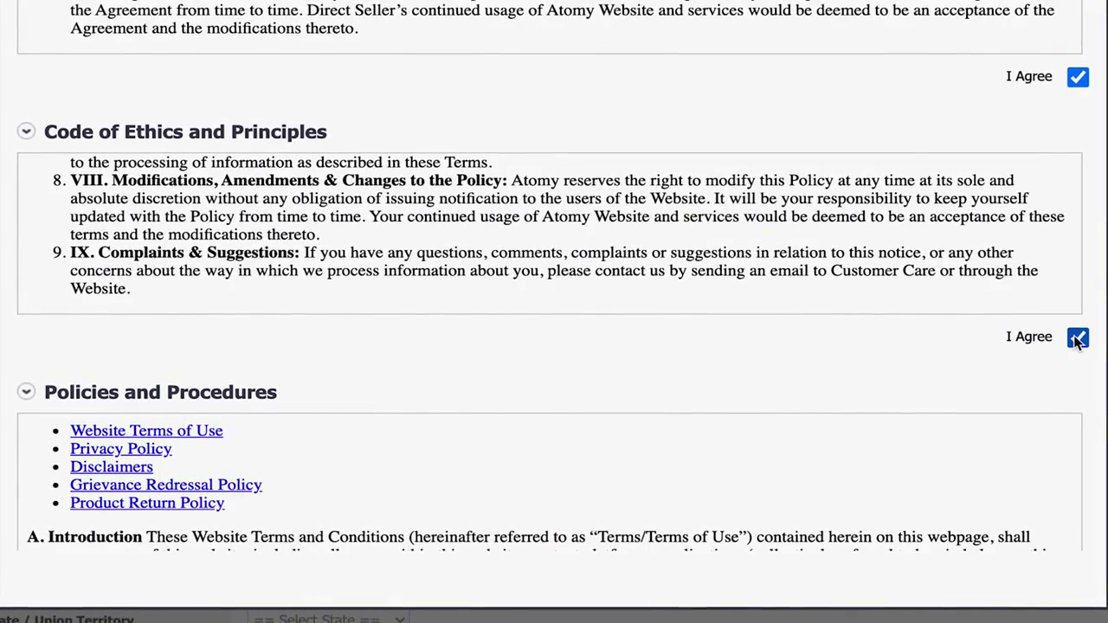
# Step: Scroll through the Policies and Procedures and tick I Agree
pyautogui.scroll(-3, 1007, 391)
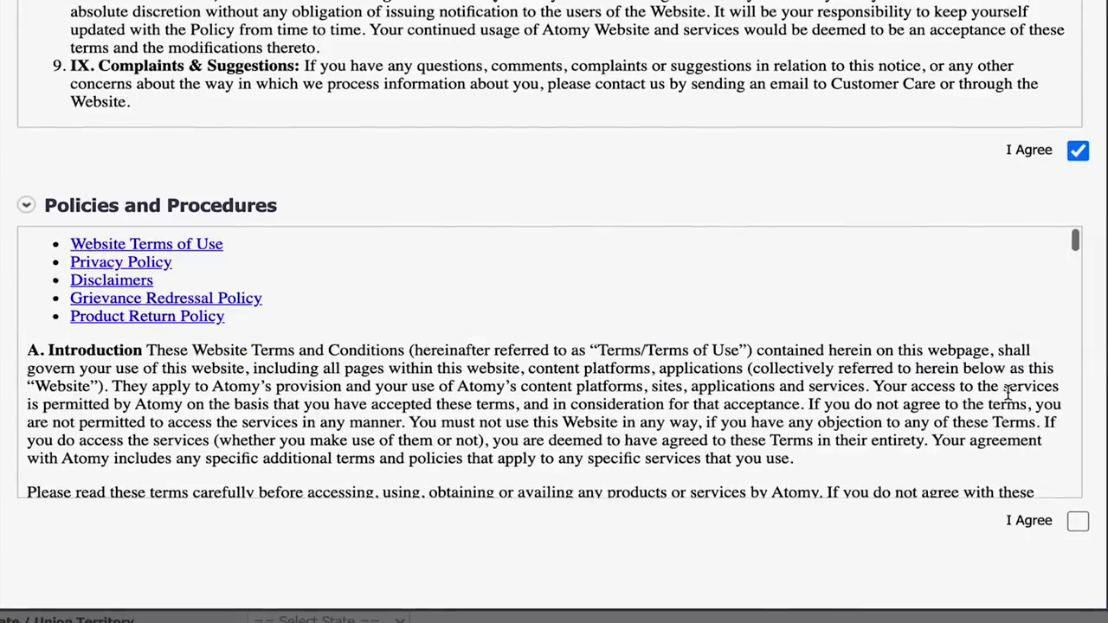
pyautogui.scroll(-2, 1082, 234)
pyautogui.scroll(-1, 1071, 198)
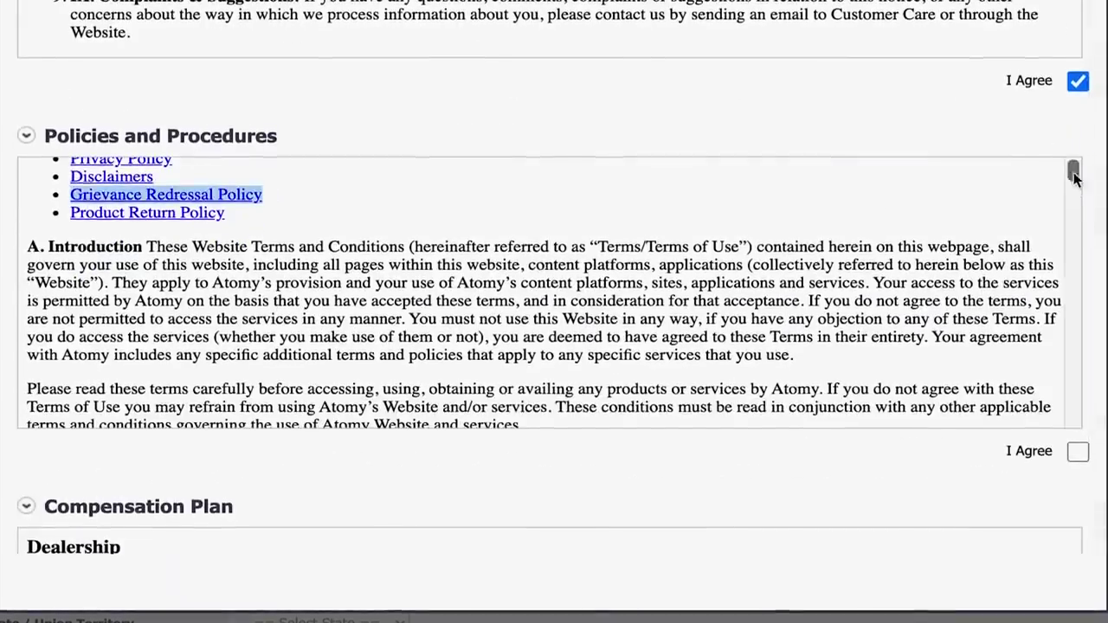
pyautogui.scroll(-1, 1073, 186)
pyautogui.moveTo(1073, 192); pyautogui.dragTo(1069, 430)
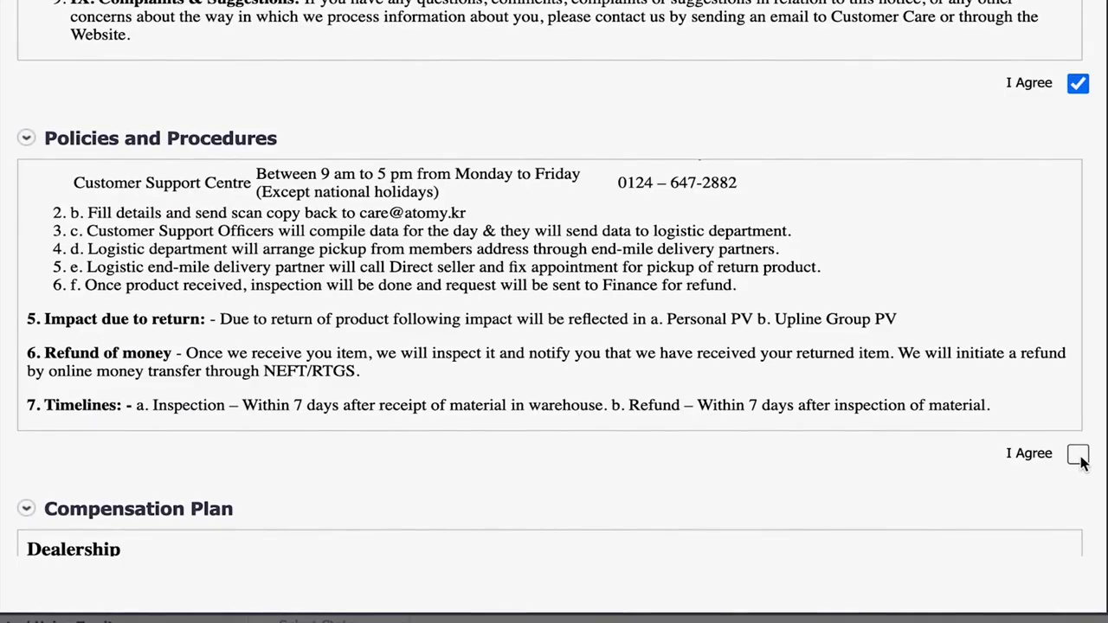
pyautogui.click(1077, 457)
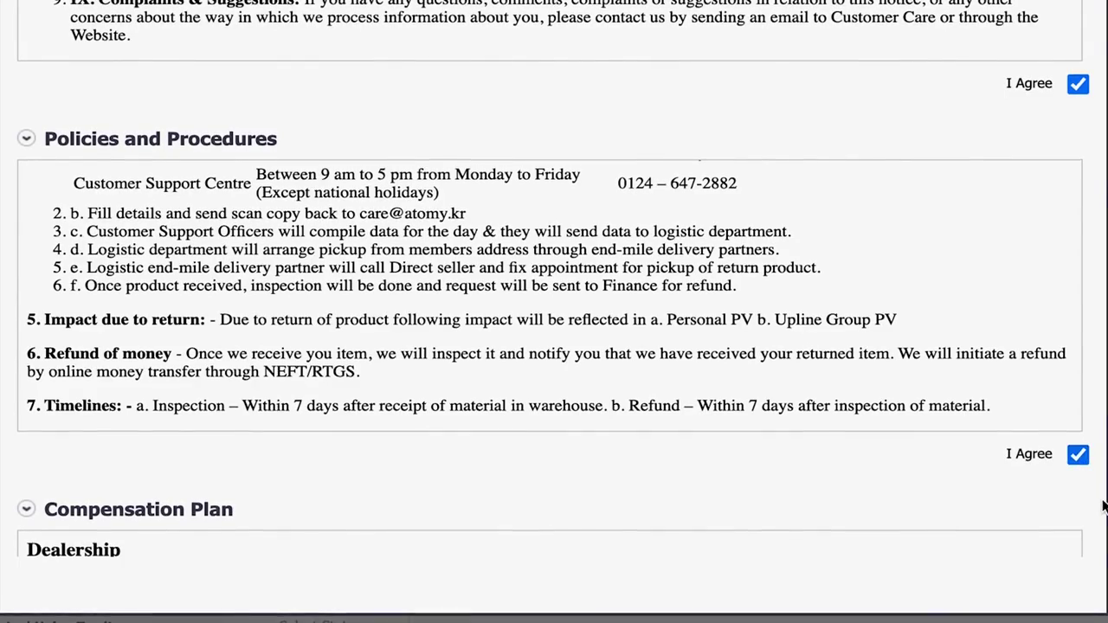
pyautogui.scroll(-4, 1100, 504)
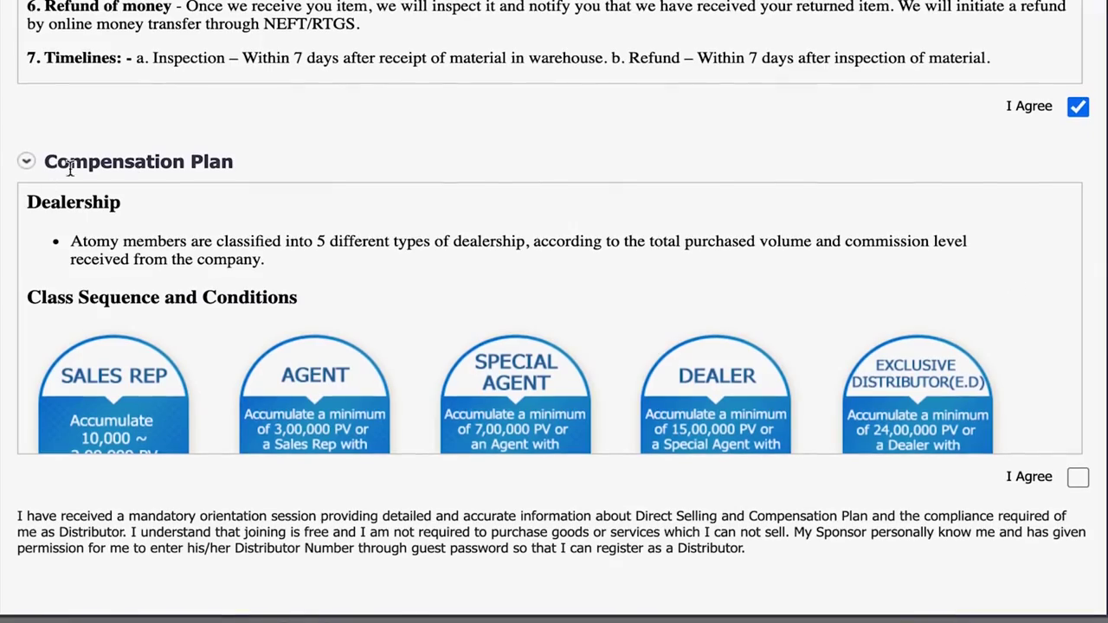
# Step: Scroll through the Compensation Plan and agree to it
pyautogui.scroll(-5, 1038, 275)
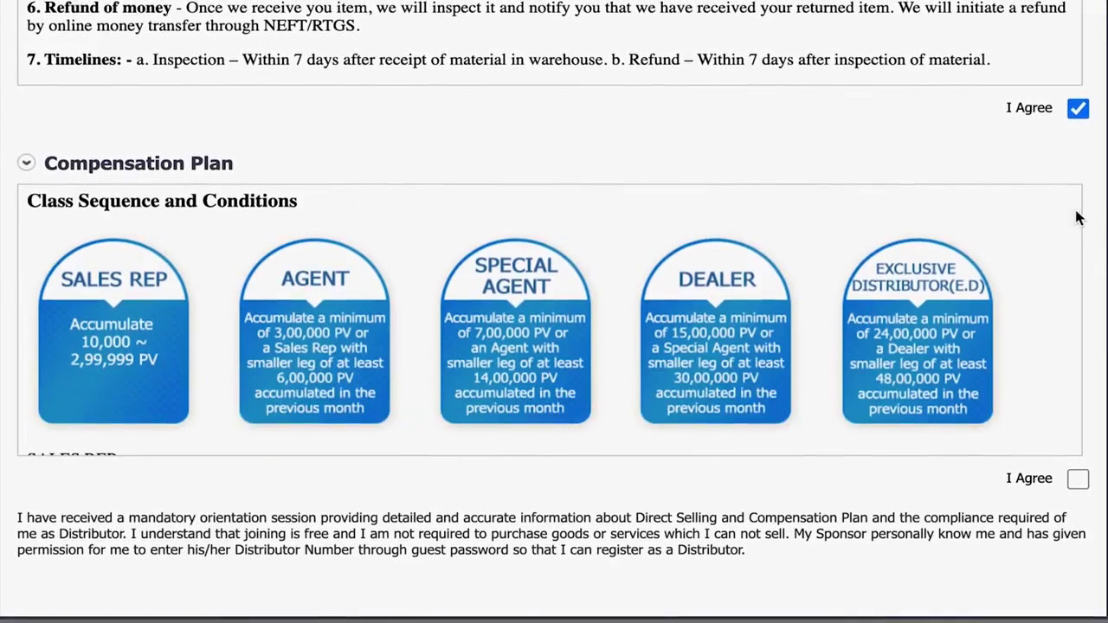
pyautogui.moveTo(1074, 218); pyautogui.dragTo(1080, 471)
pyautogui.click(1081, 482)
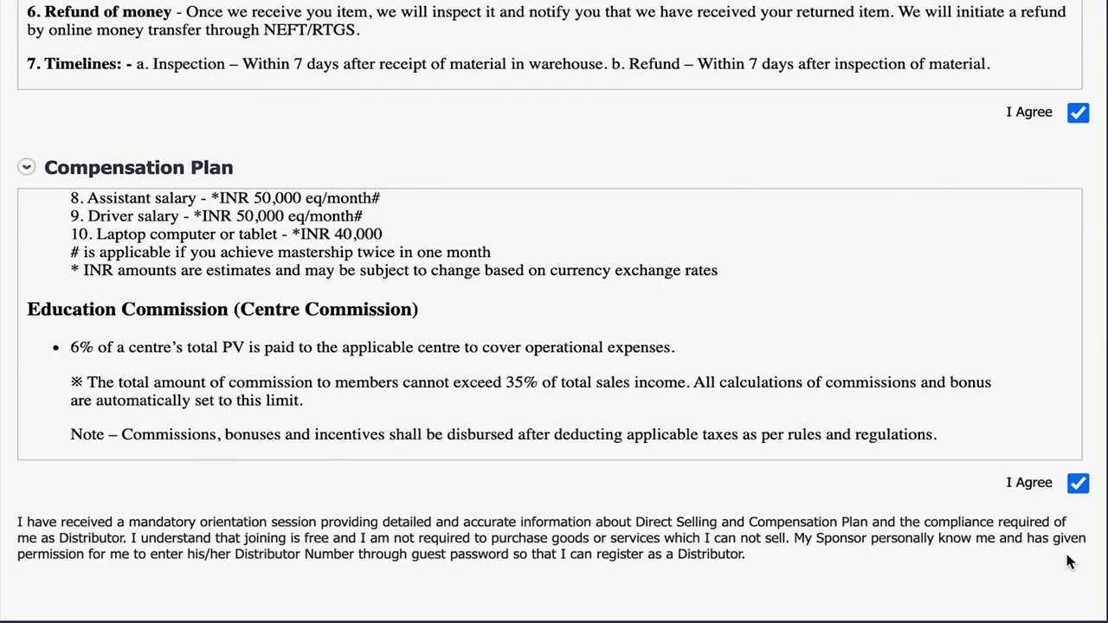
# Step: Accept the orientation and read-and-understood declarations and confirm the agreements
pyautogui.scroll(-1, 1069, 553)
pyautogui.scroll(-3, 1070, 561)
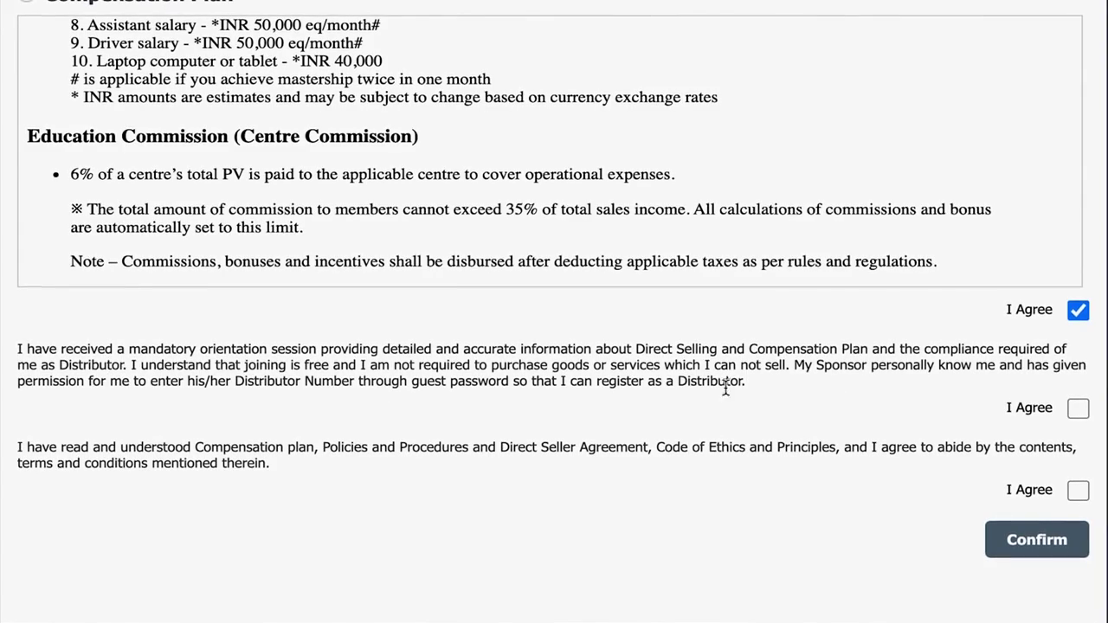
pyautogui.click(1078, 408)
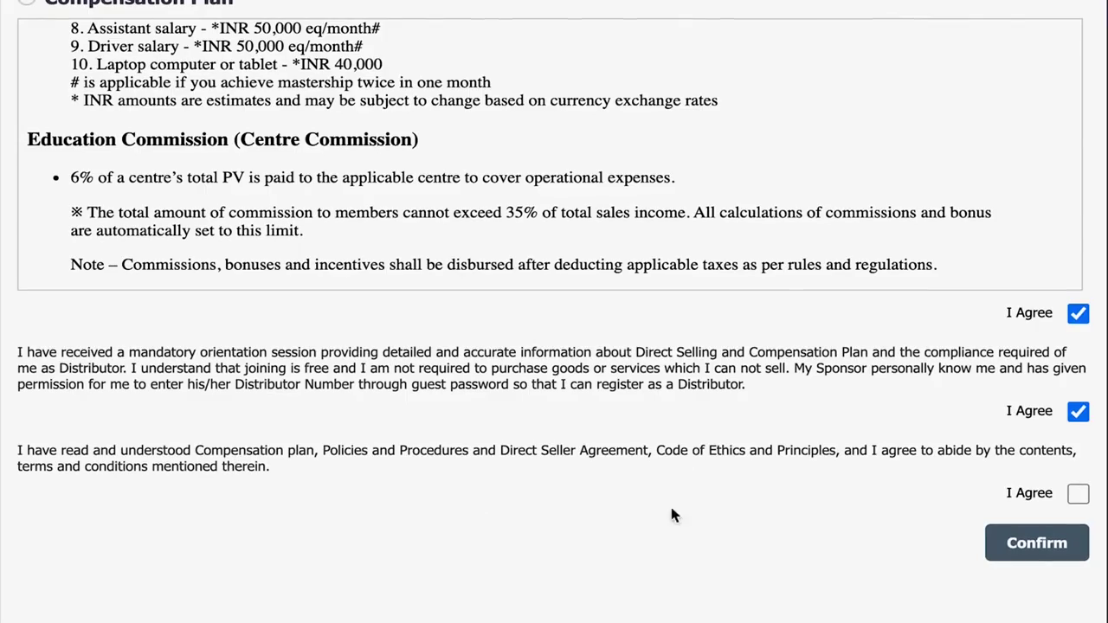
pyautogui.click(1079, 494)
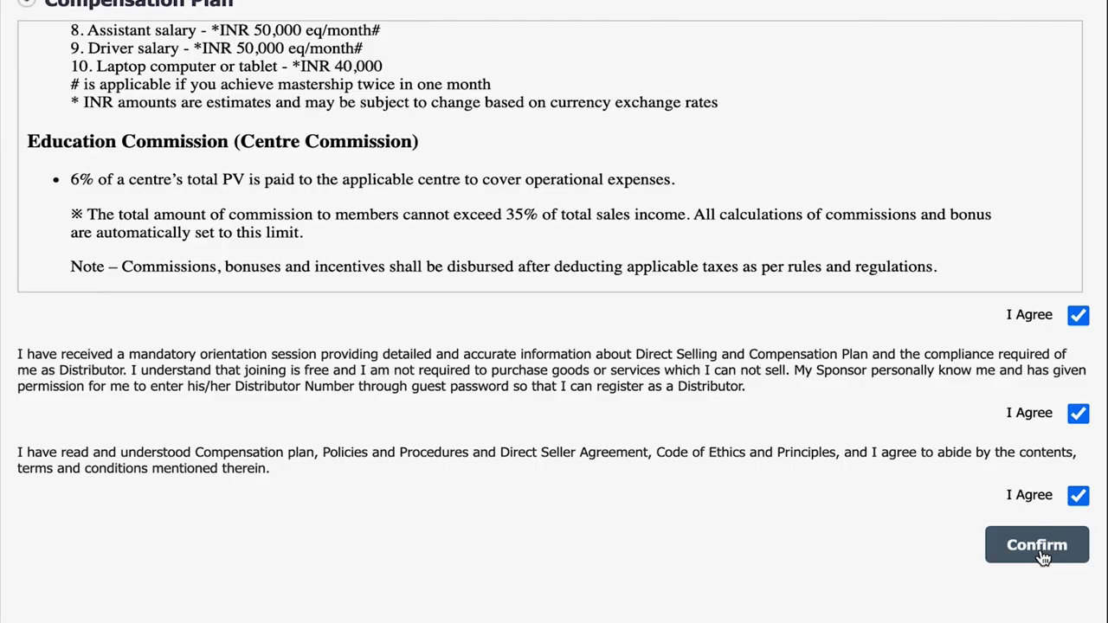
pyautogui.click(1041, 552)
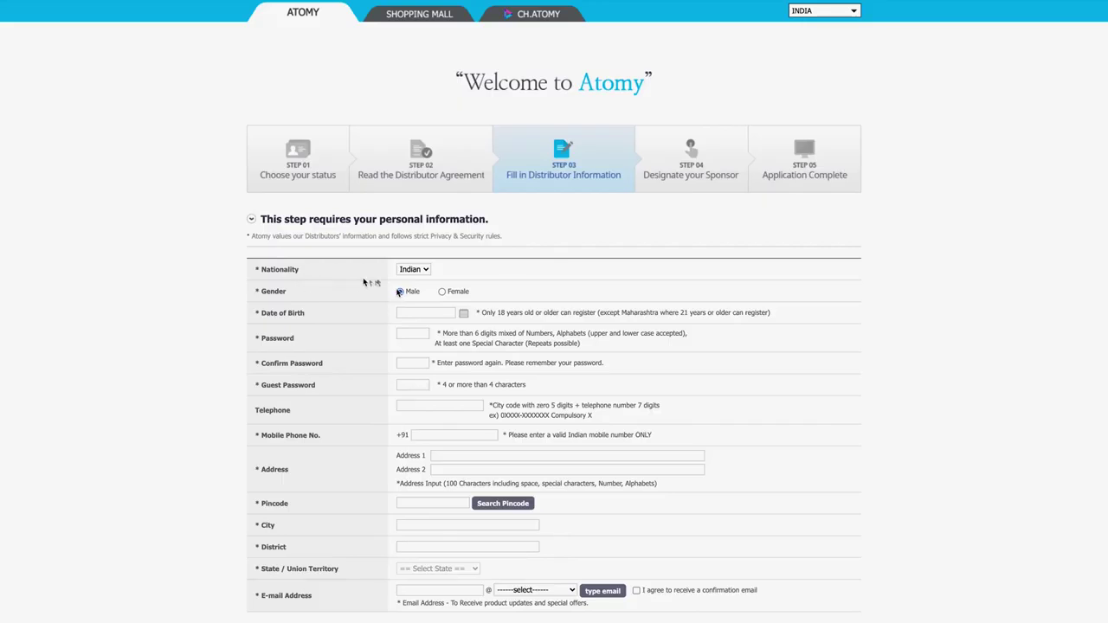
# Step: Keep the nationality as Indian and set the gender to Male
pyautogui.click(425, 270)
pyautogui.click(419, 271)
pyautogui.click(446, 293)
pyautogui.click(400, 292)
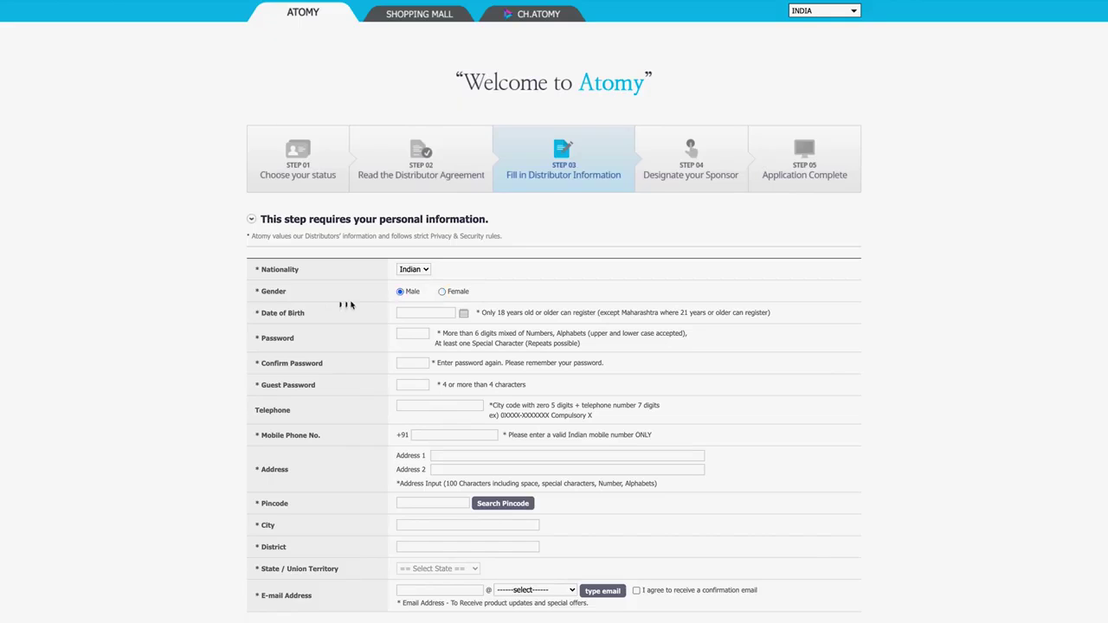
# Step: Set the date of birth to 15 August 1947 in the calendar
pyautogui.click(465, 314)
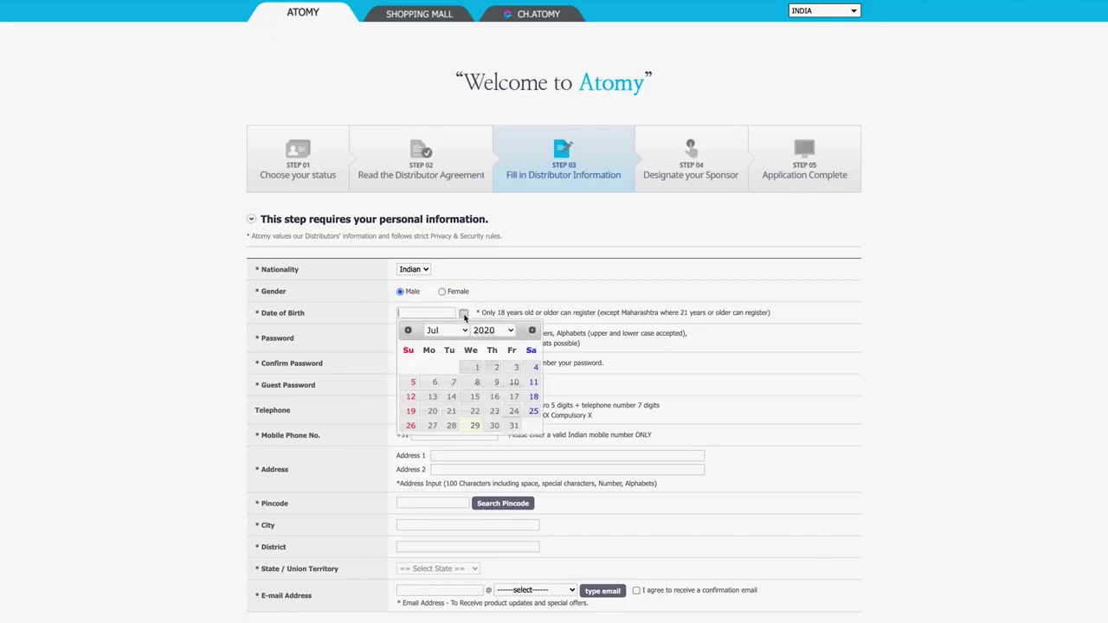
pyautogui.click(500, 330)
pyautogui.scroll(5, 482, 127)
pyautogui.click(483, 123)
pyautogui.click(464, 332)
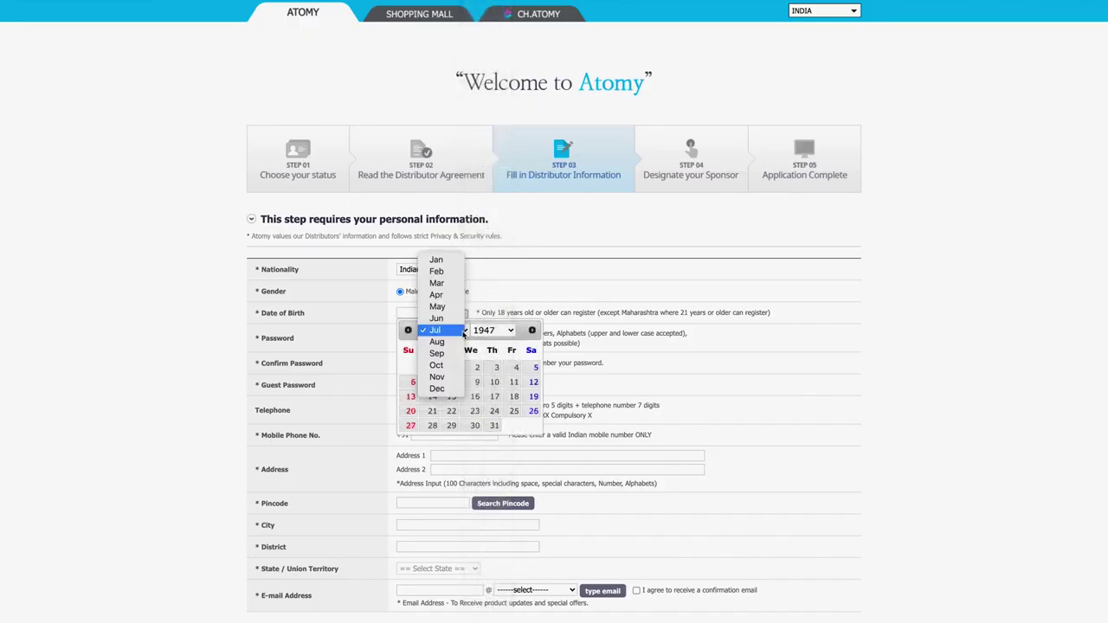
pyautogui.click(445, 342)
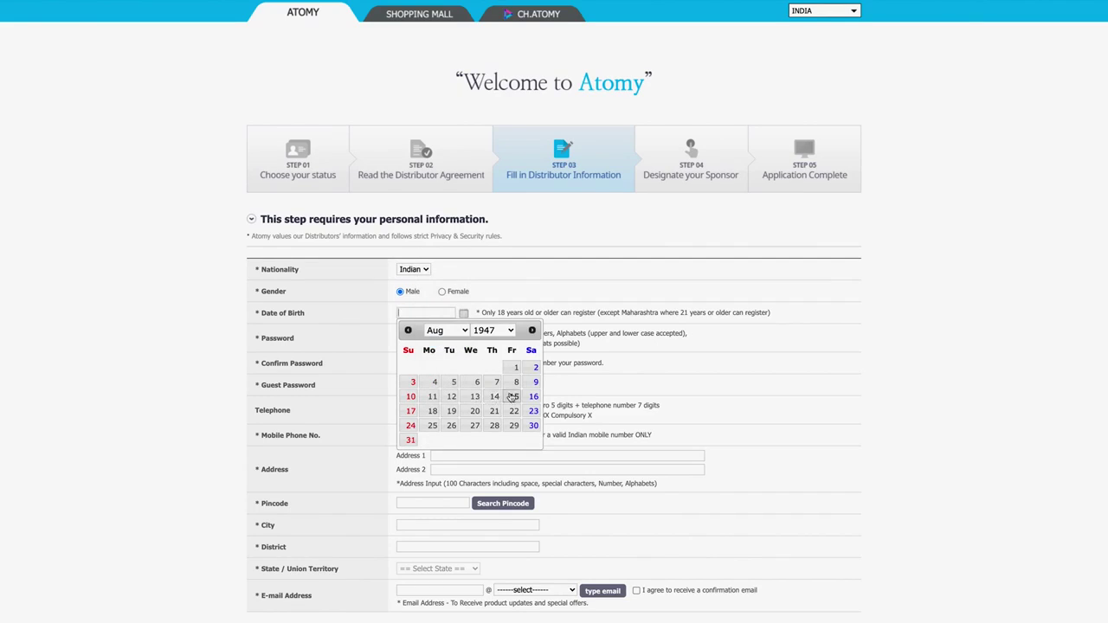
pyautogui.click(512, 396)
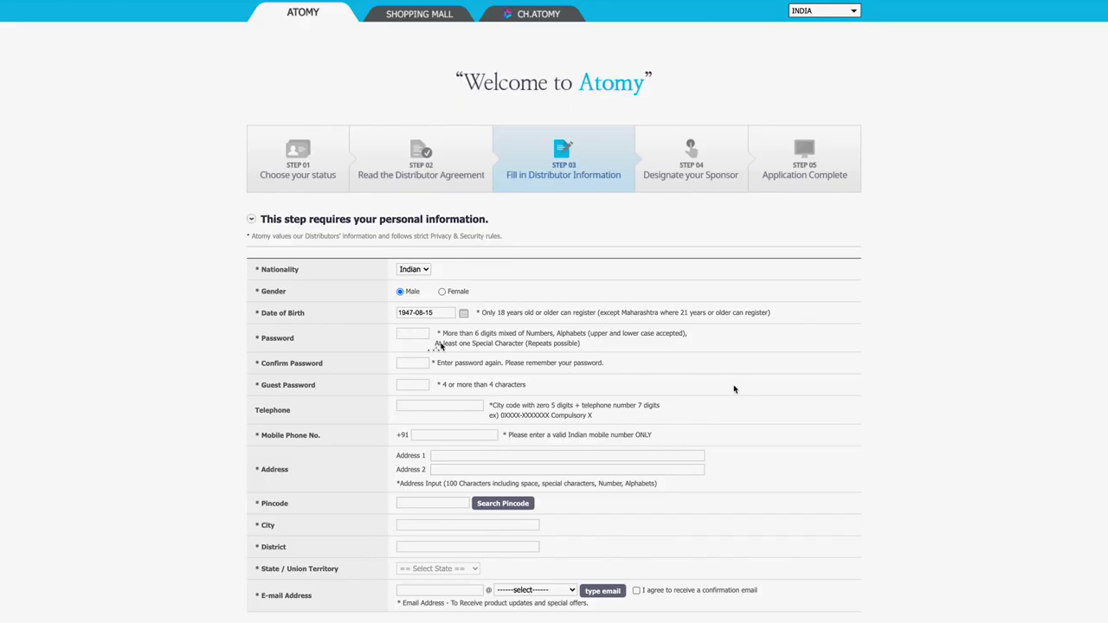
# Step: Enter the password, its confirmation, the guest password and the phone numbers
pyautogui.write('a')
pyautogui.click(414, 364)
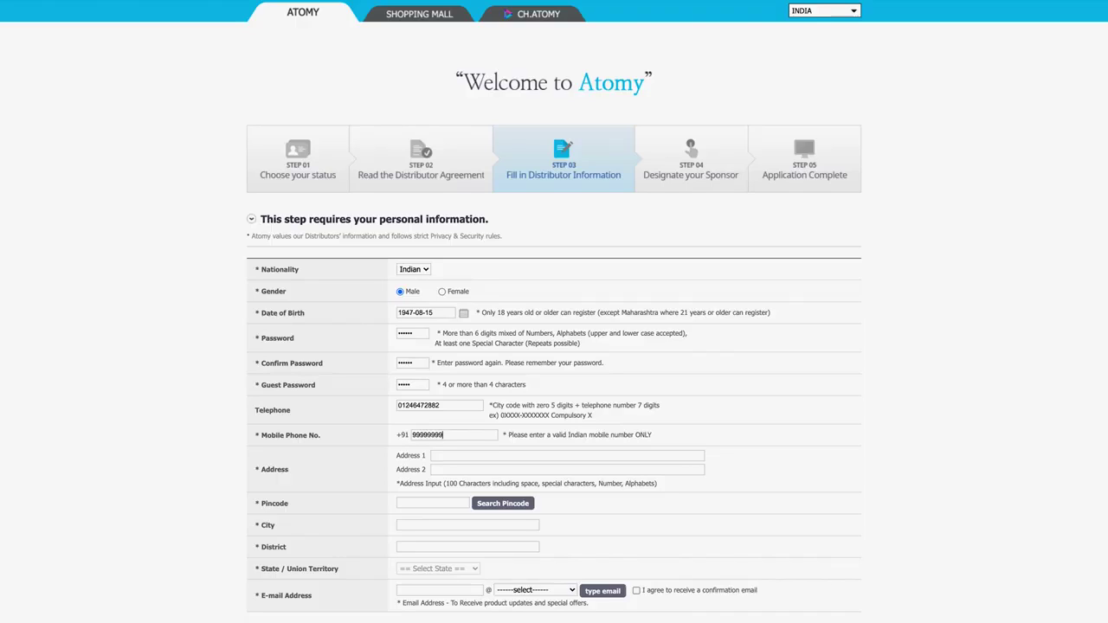
# Step: Fill Address 1 with the street address and Address 2 with the city and state
pyautogui.click(566, 455)
pyautogui.write('801/80')
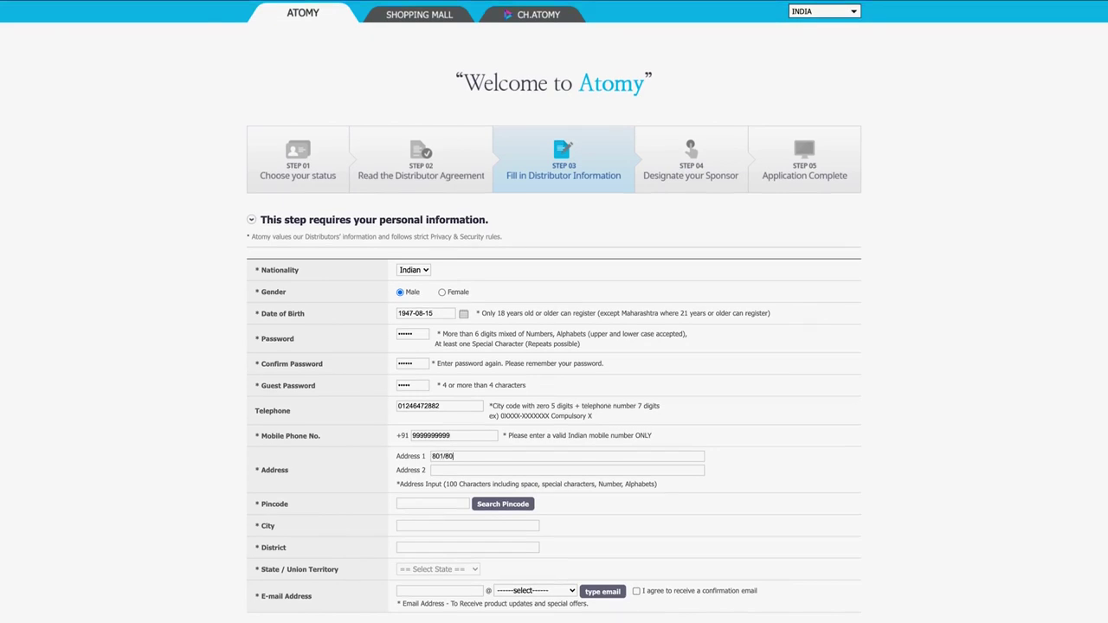
pyautogui.write('2, 8th Floor, Magnum Towers 2, Sector 58')
pyautogui.press('Tab')
pyautogui.write('Gurugram, Haryana')
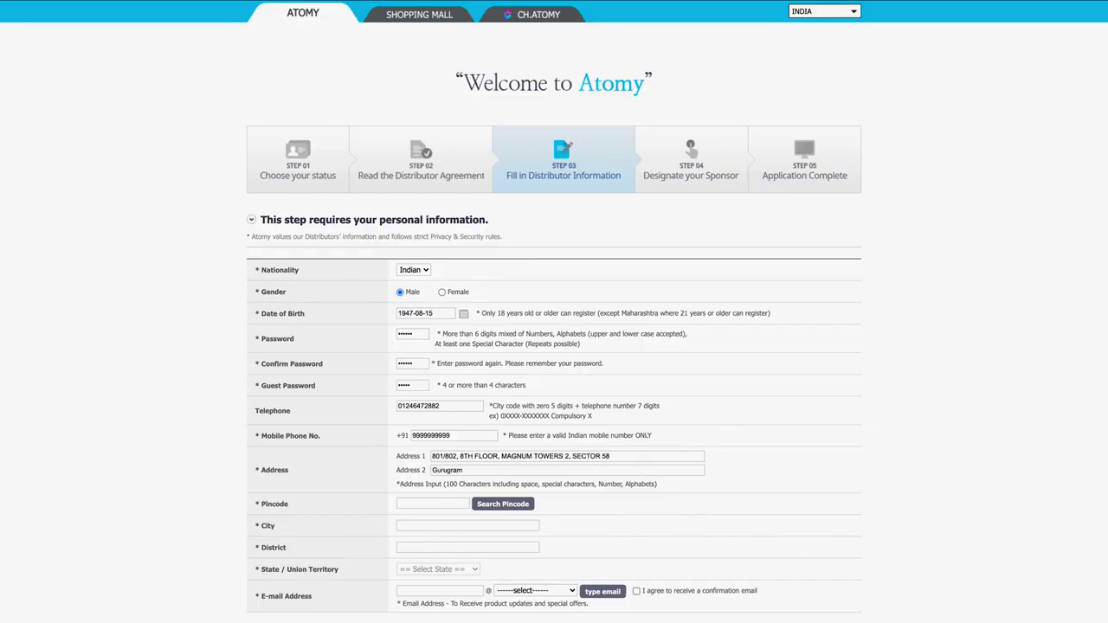
pyautogui.click(495, 506)
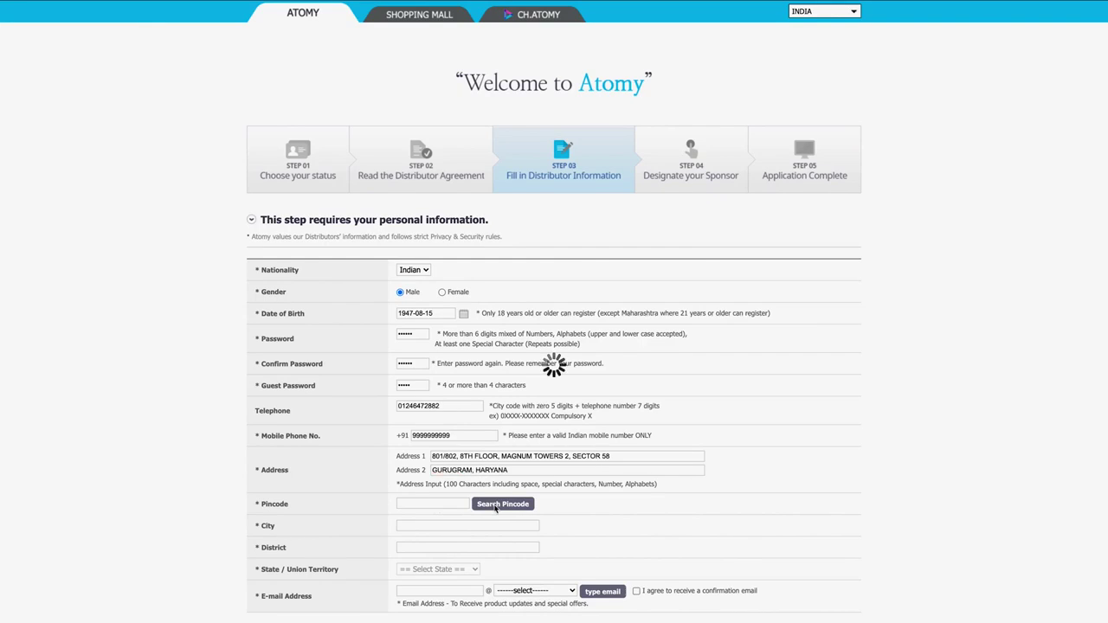
# Step: Search the pincode and pick the Gurugram result to fill City, District and State
pyautogui.click(520, 309)
pyautogui.write('122011')
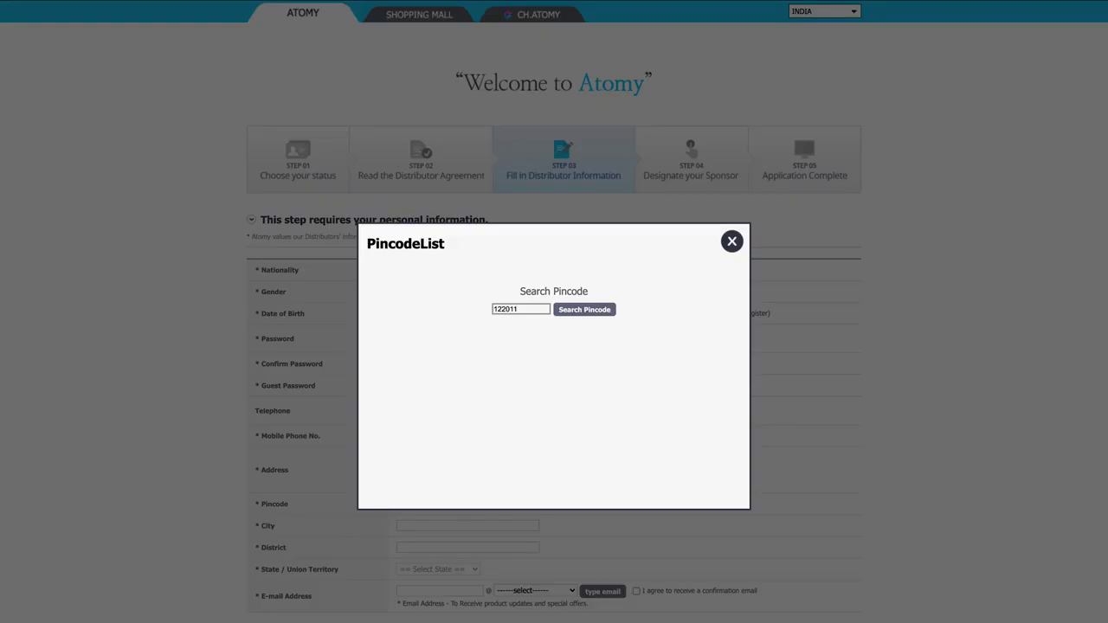
pyautogui.click(590, 313)
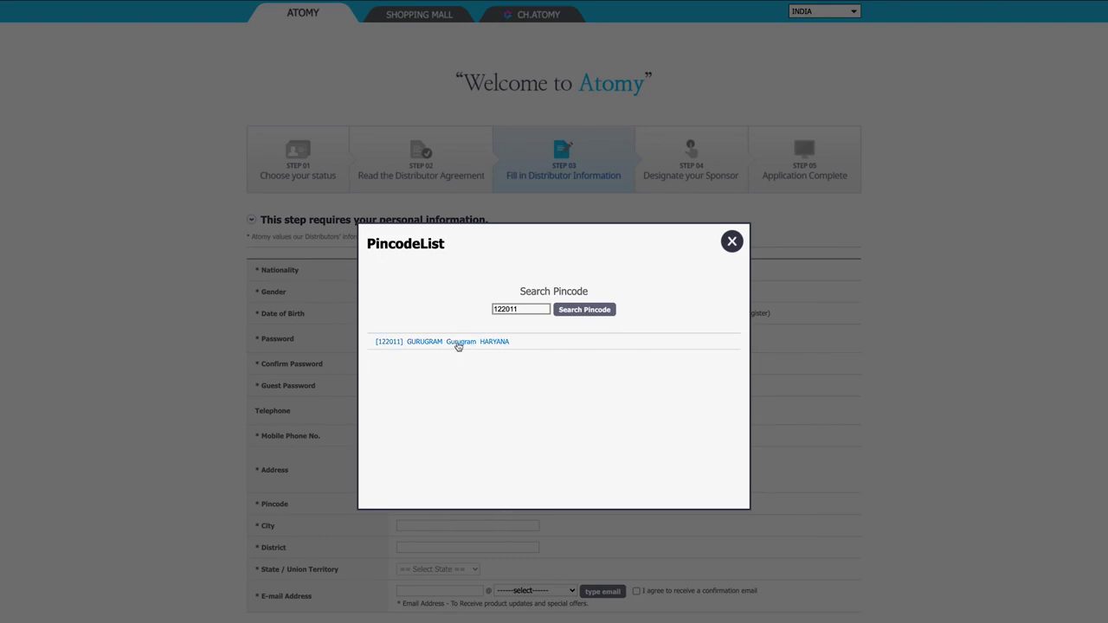
pyautogui.click(458, 342)
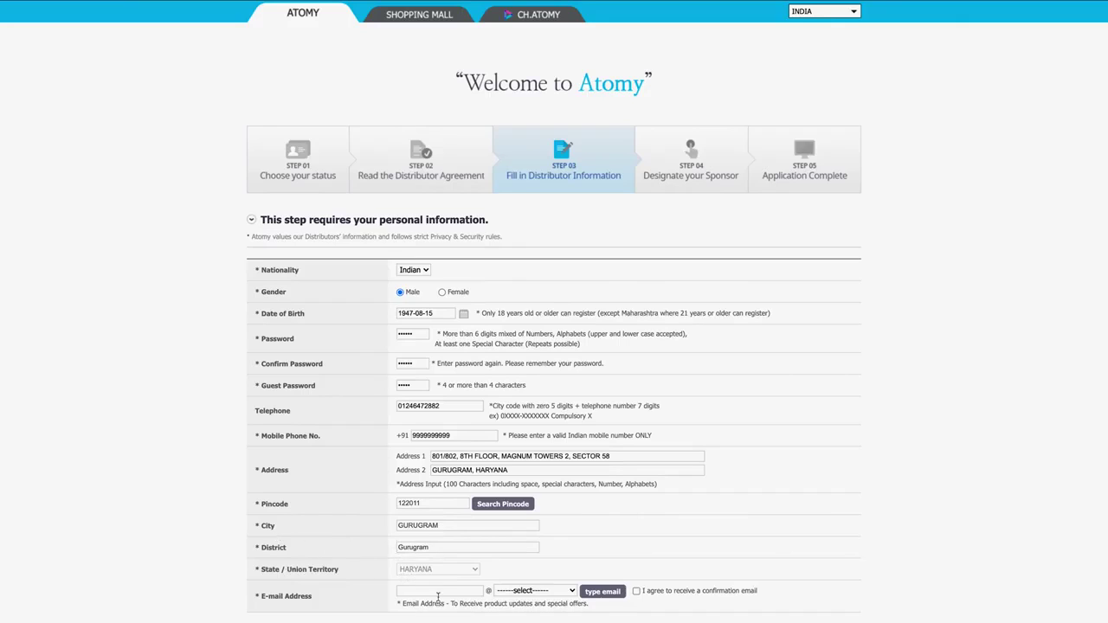
pyautogui.scroll(-4, 435, 604)
# Step: Enter the e-mail user name and type a custom domain instead of a preset one
pyautogui.click(413, 233)
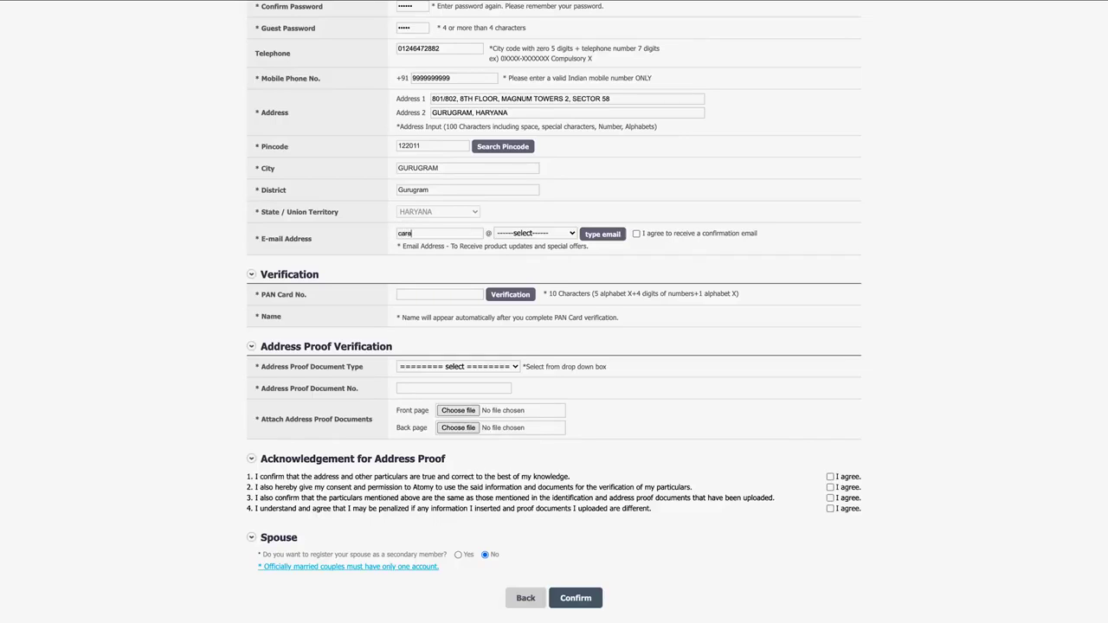
pyautogui.click(530, 234)
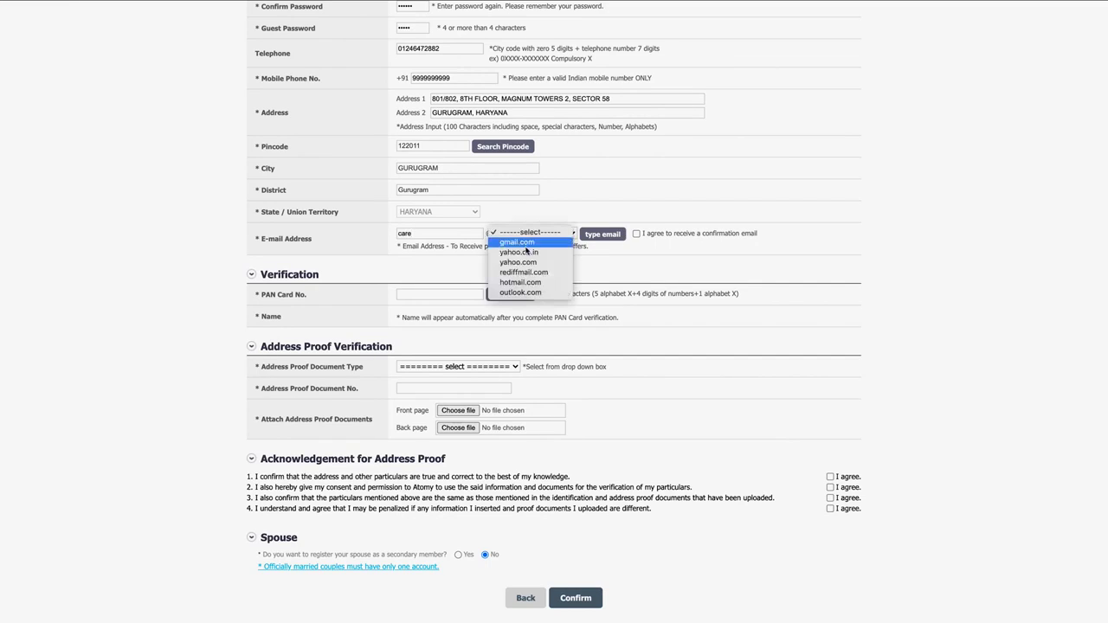
pyautogui.click(595, 283)
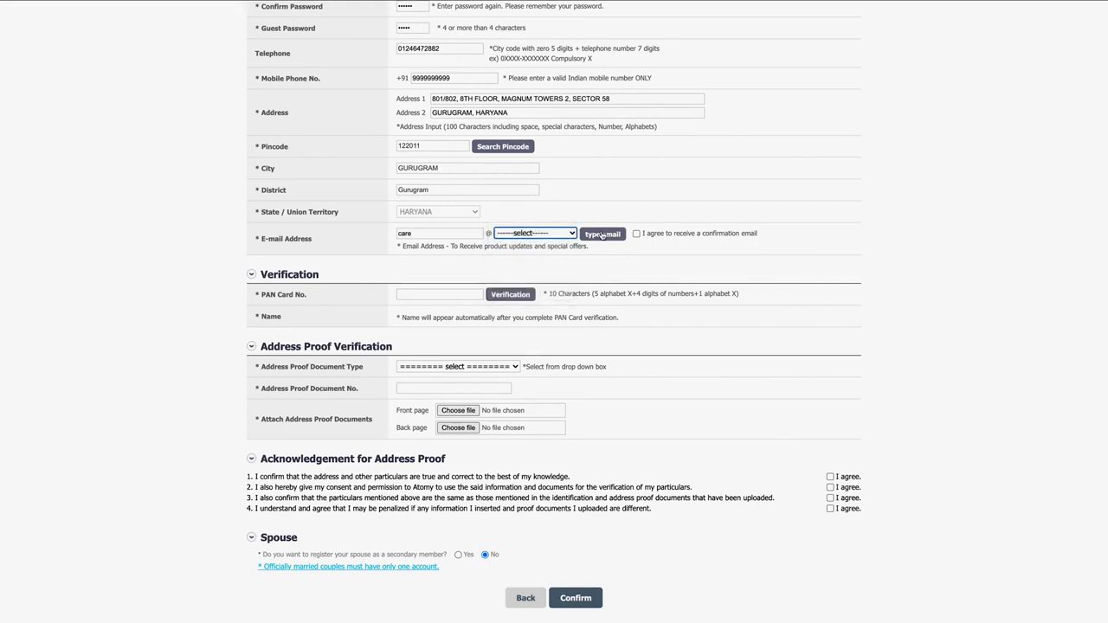
pyautogui.click(602, 234)
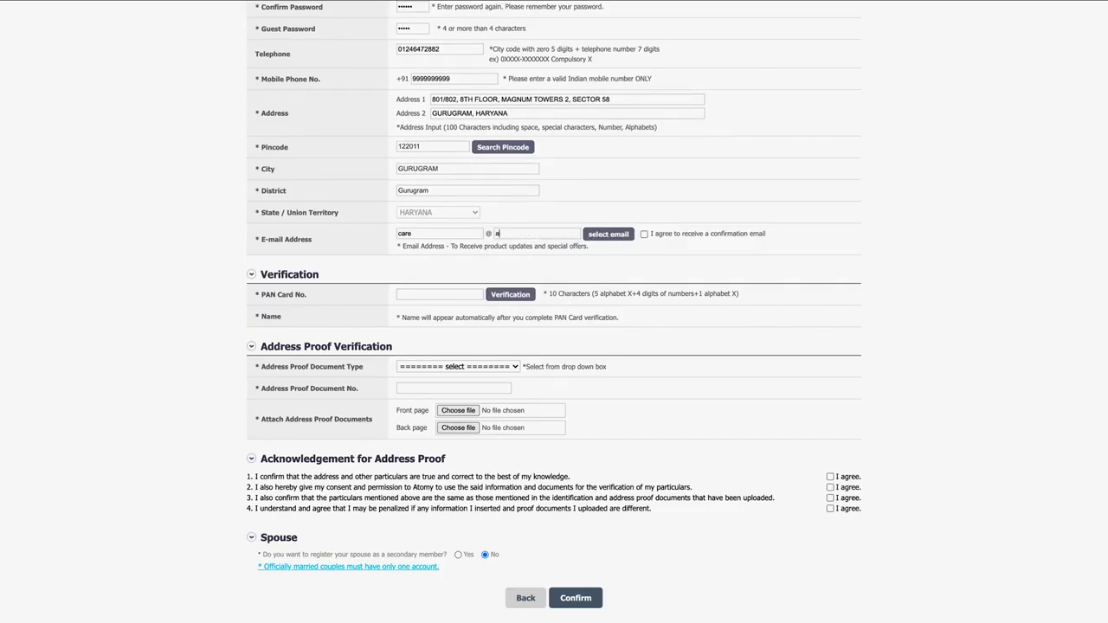
pyautogui.write('atomy.kr')
# Step: Opt in to the confirmation e-mail and verify the applicant's PAN card number
pyautogui.click(645, 234)
pyautogui.click(435, 296)
pyautogui.click(511, 296)
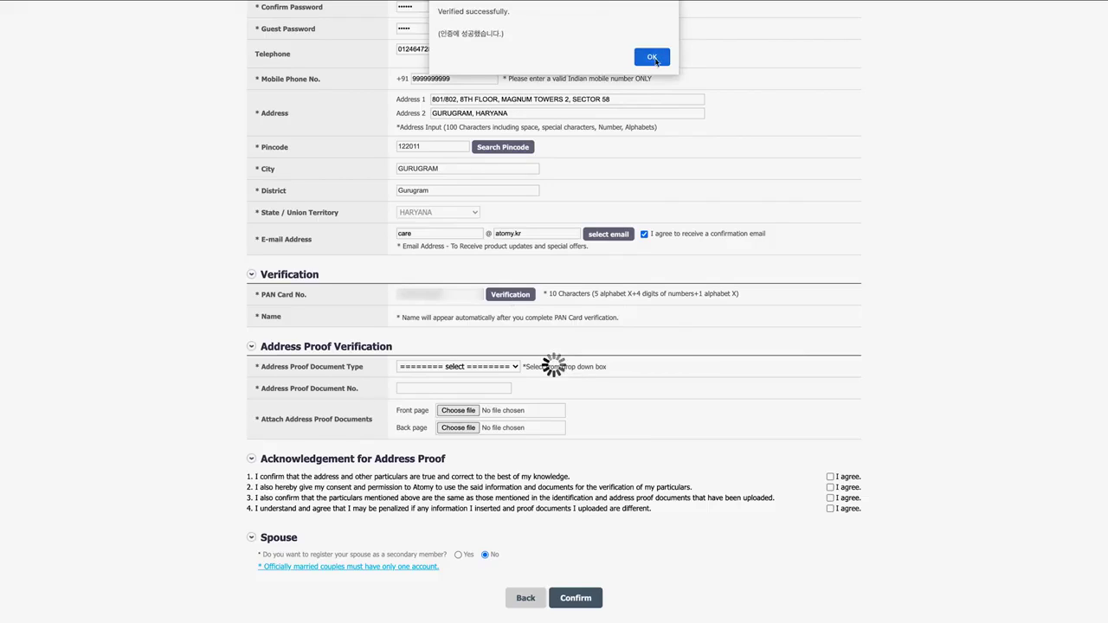
pyautogui.click(651, 57)
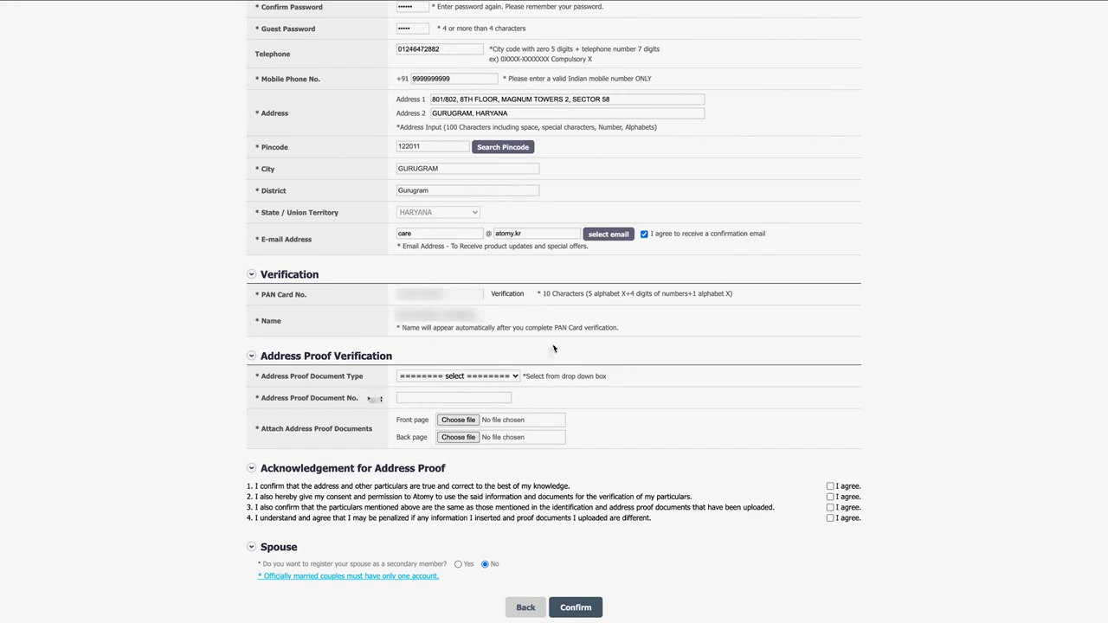
# Step: Set the address proof type to AADHAAR and enter the Aadhaar card number
pyautogui.click(516, 379)
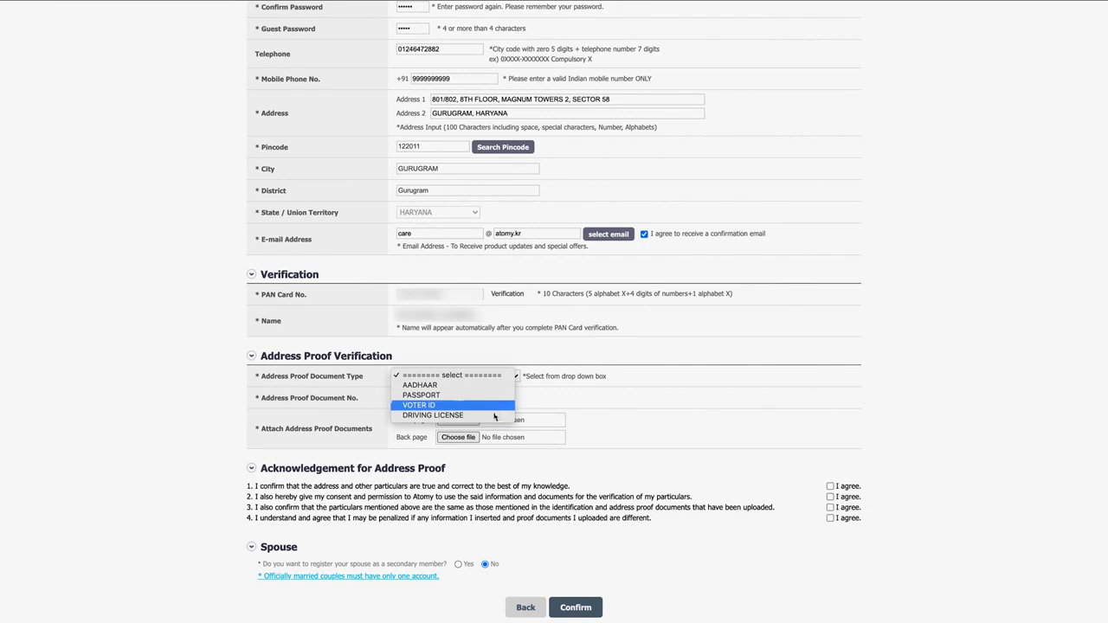
pyautogui.click(487, 386)
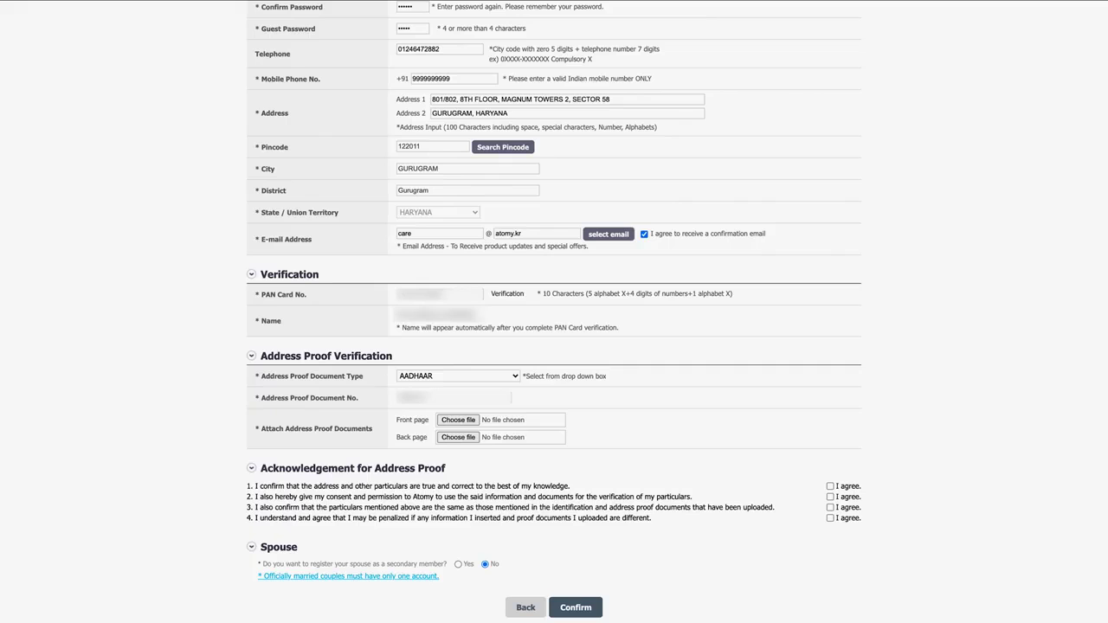
pyautogui.write('12')
# Step: Attach 'Aadhar Card Front Side.jpg' as the front page and 'Aadhar Card Back Side.png' as the back
pyautogui.click(457, 419)
pyautogui.click(365, 19)
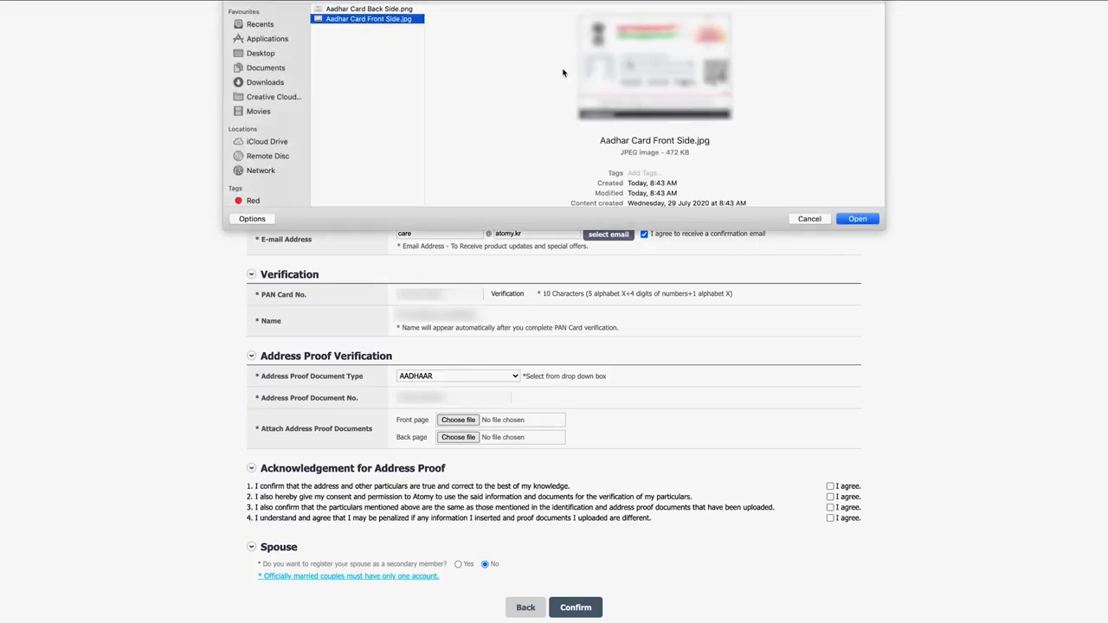
pyautogui.click(861, 219)
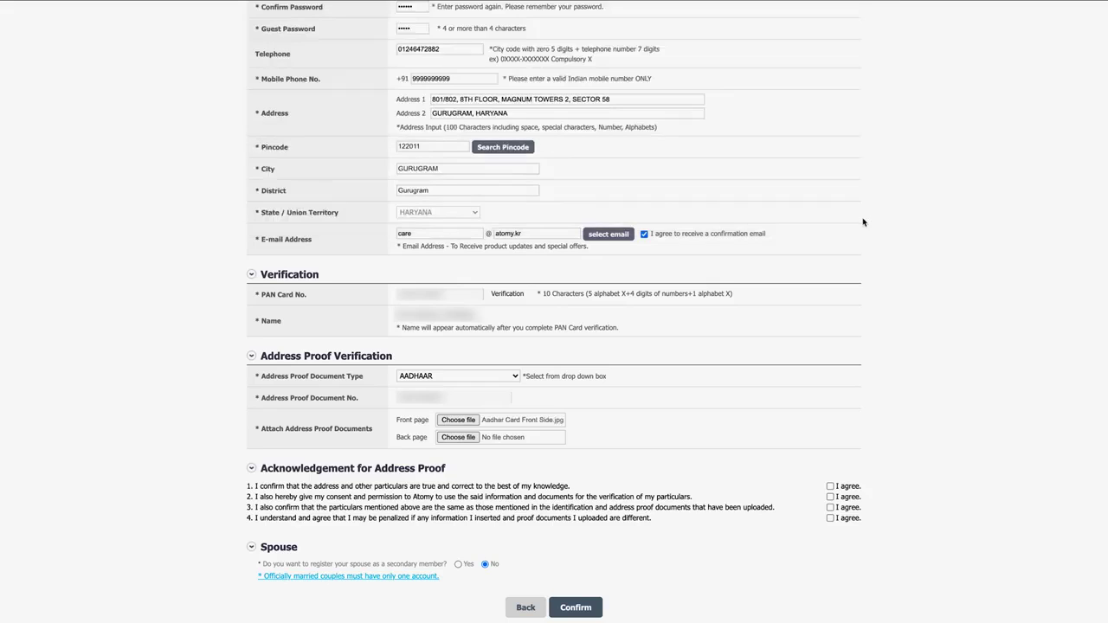
pyautogui.click(458, 437)
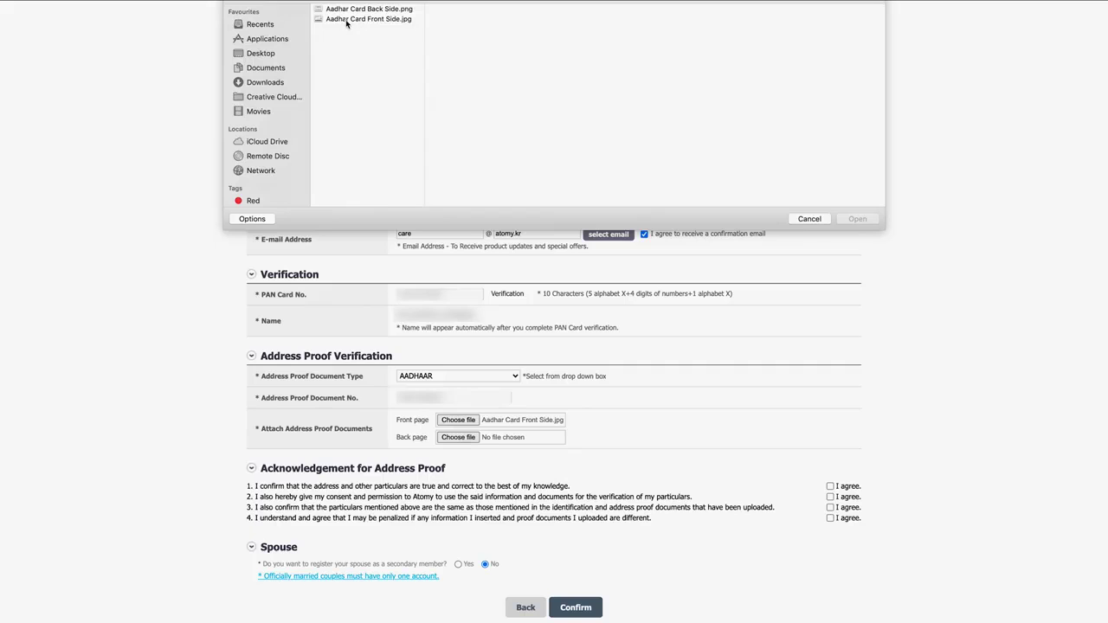
pyautogui.click(350, 10)
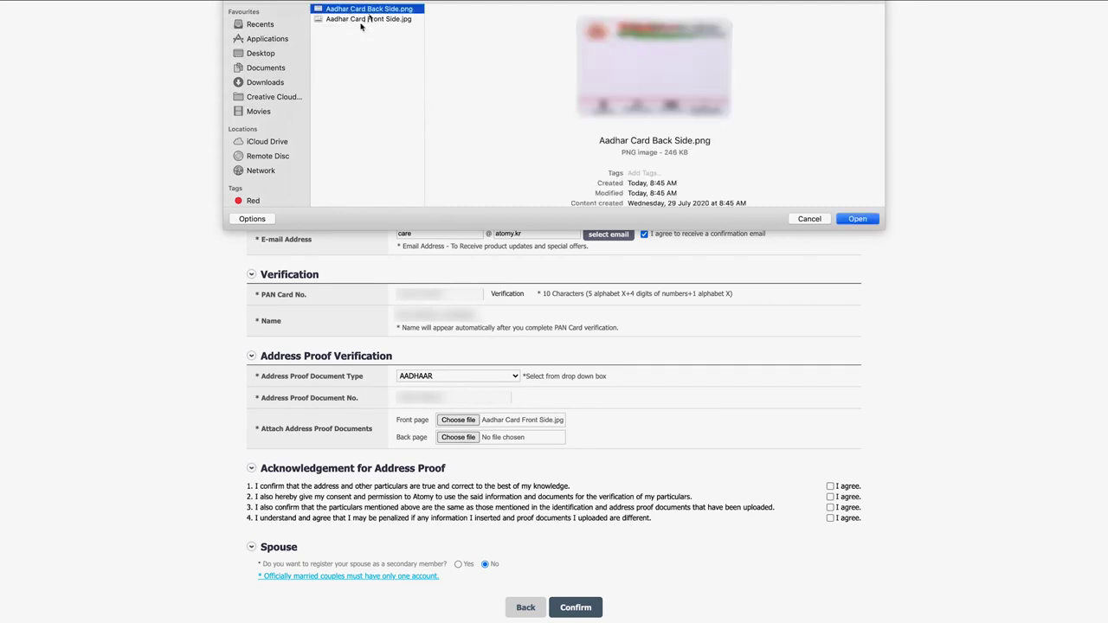
pyautogui.click(856, 218)
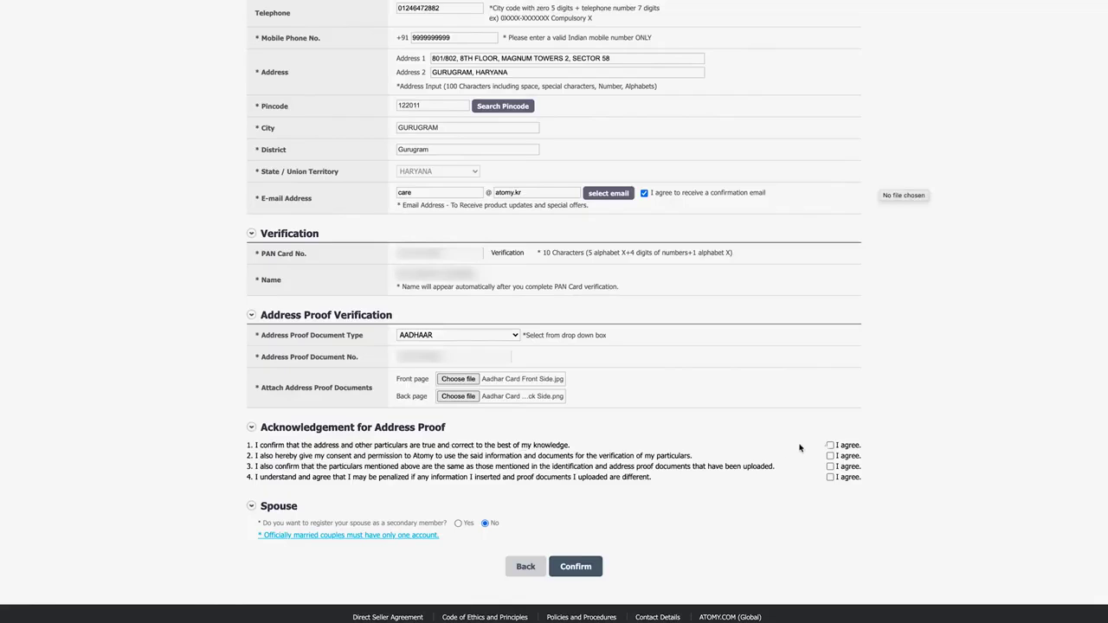
# Step: Agree to all four address-proof acknowledgements
pyautogui.click(830, 445)
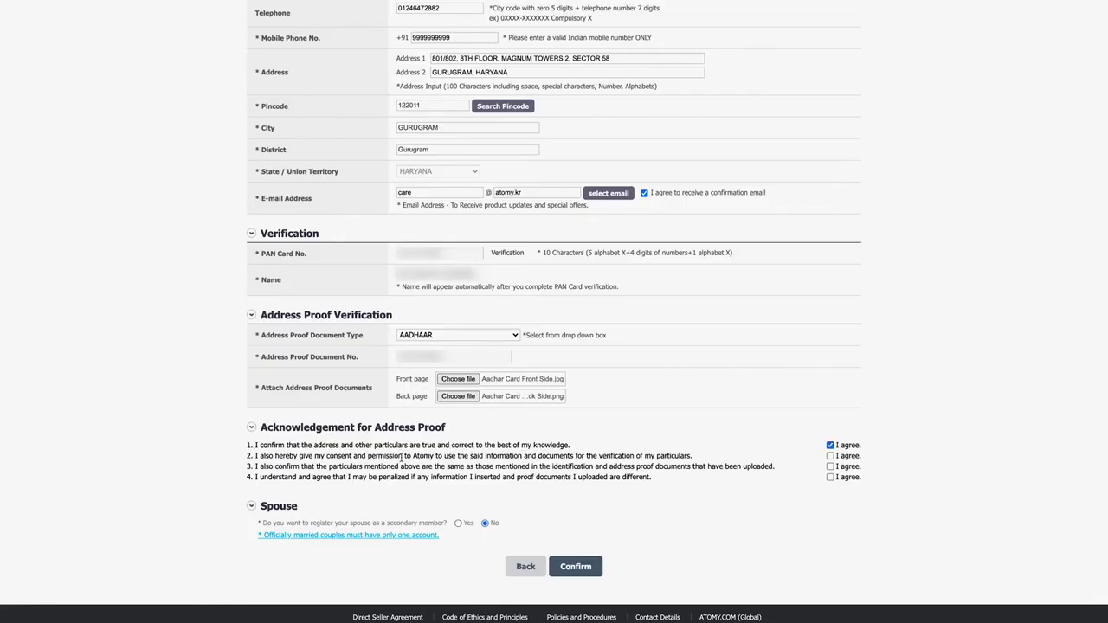
pyautogui.click(830, 456)
pyautogui.click(830, 466)
pyautogui.click(830, 478)
# Step: Set spouse registration to No and submit the distributor information
pyautogui.click(458, 523)
pyautogui.scroll(-1, 292, 554)
pyautogui.scroll(-2, 292, 554)
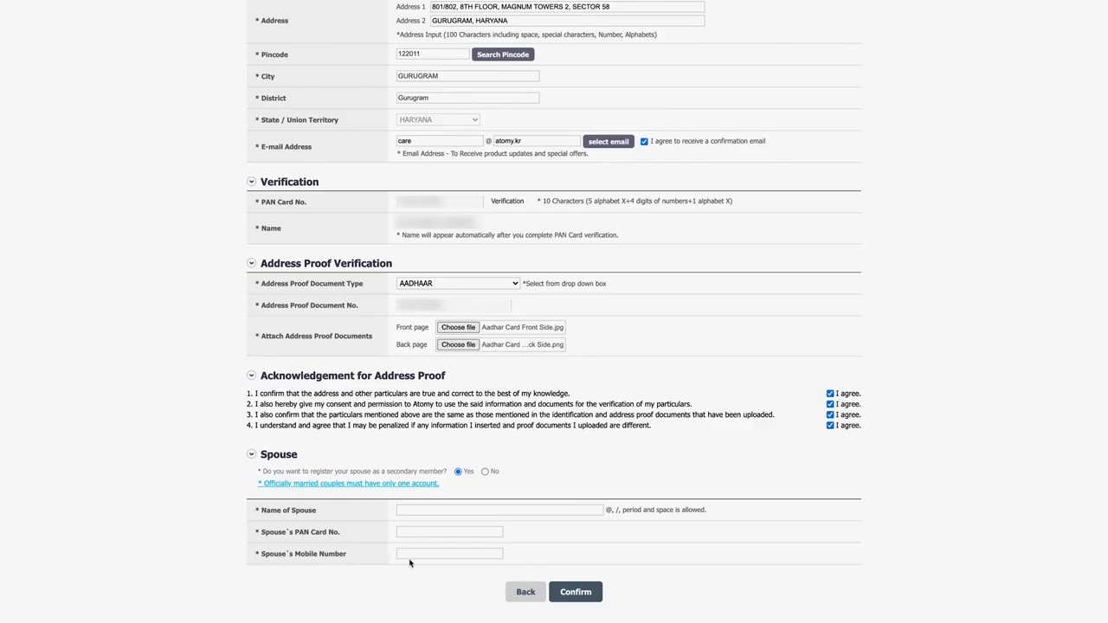
pyautogui.scroll(-2, 453, 579)
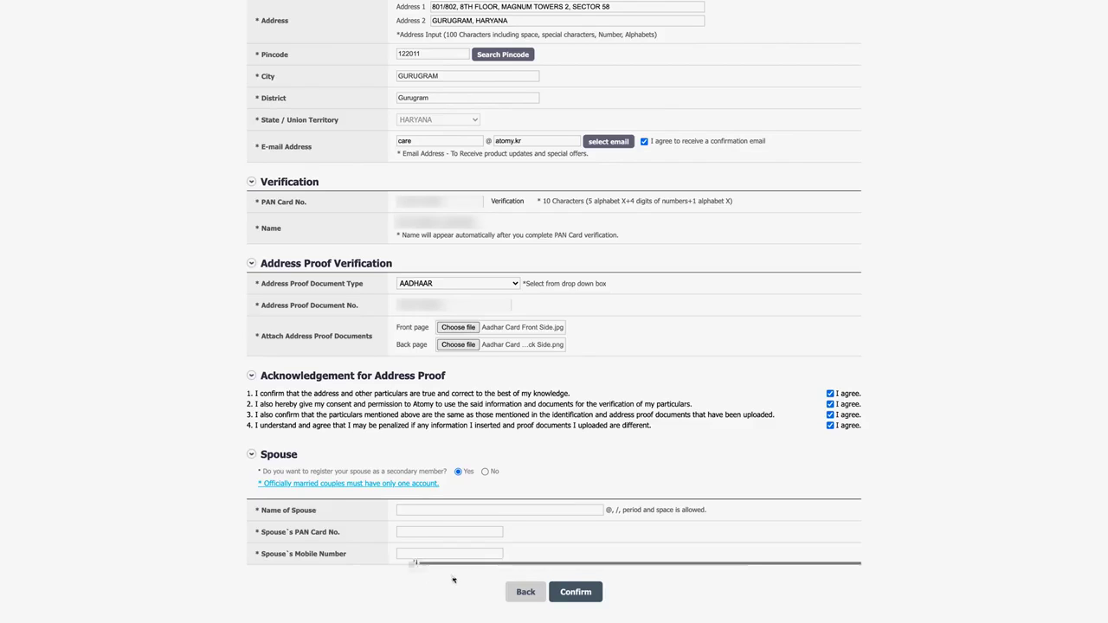
pyautogui.click(485, 471)
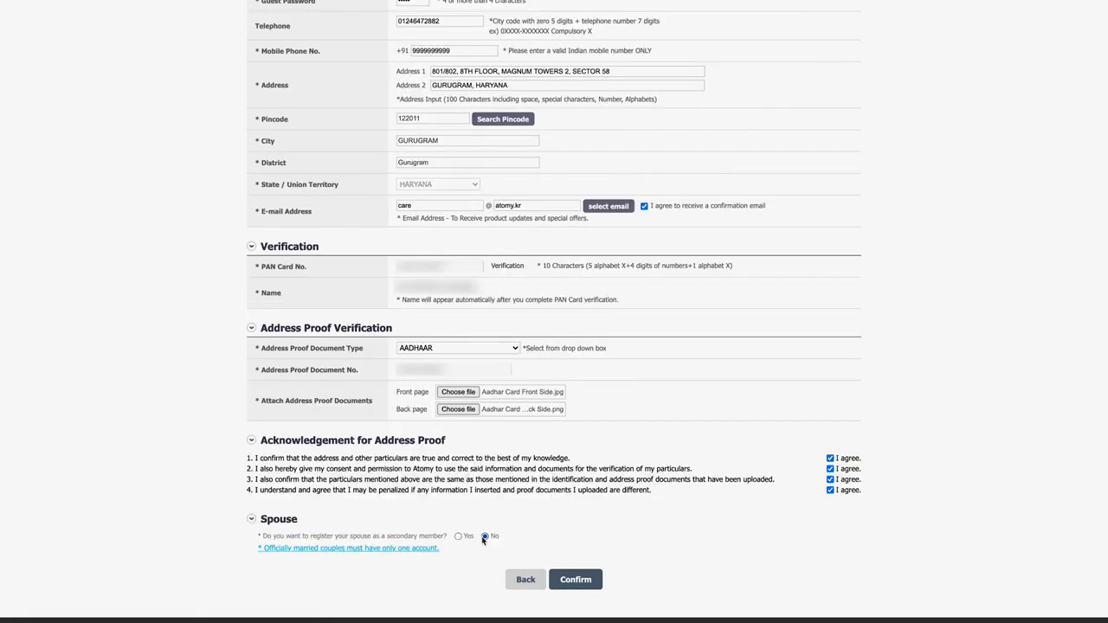
pyautogui.click(572, 580)
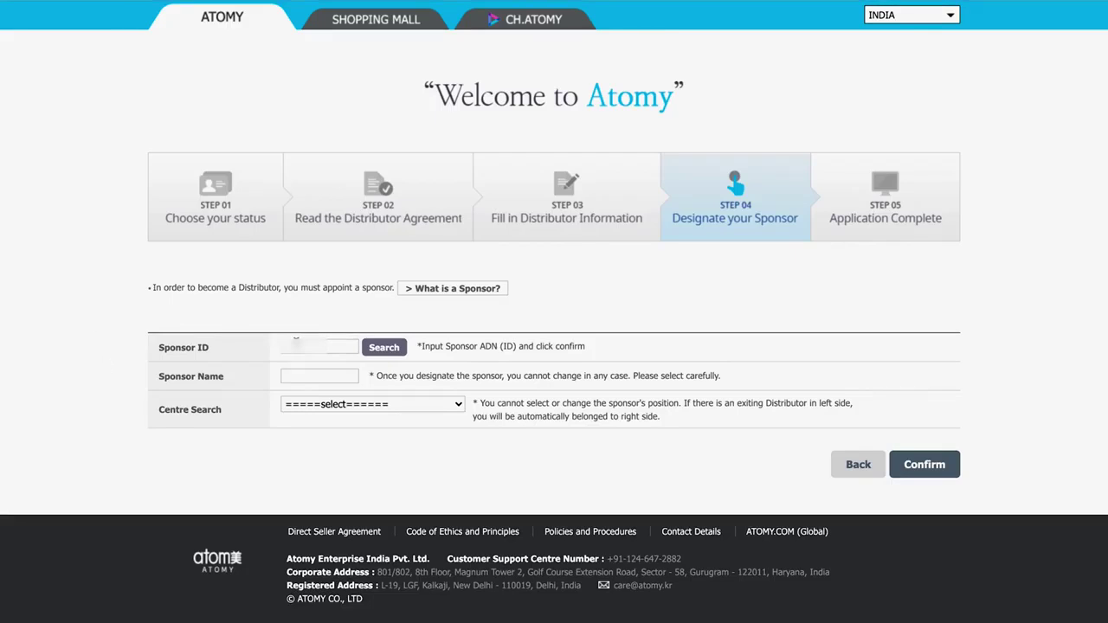
# Step: Look up the sponsor by their member ID and confirm the found sponsor
pyautogui.write('12345678')
pyautogui.click(384, 347)
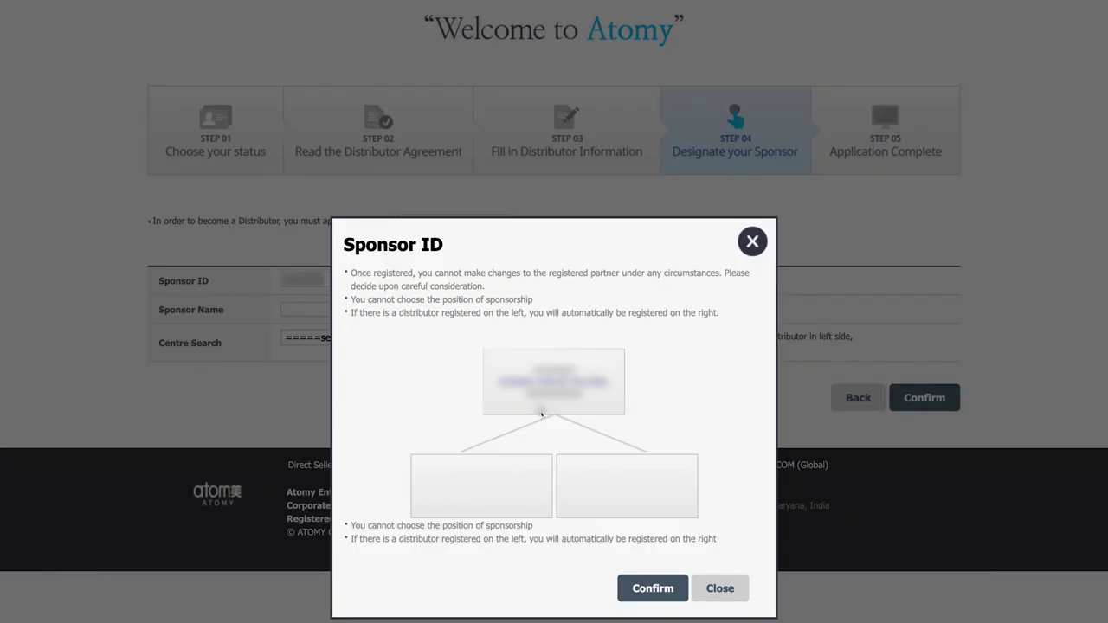
pyautogui.click(647, 588)
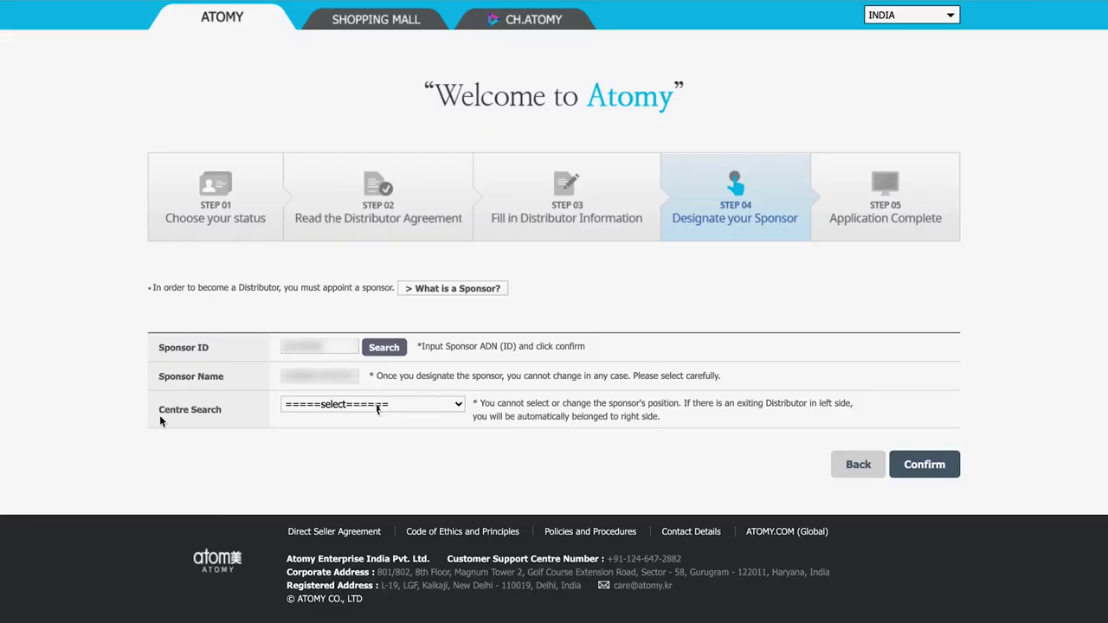
# Step: Choose ATOMY INDIA as the centre, confirm, and finish on the Application Complete page
pyautogui.click(459, 408)
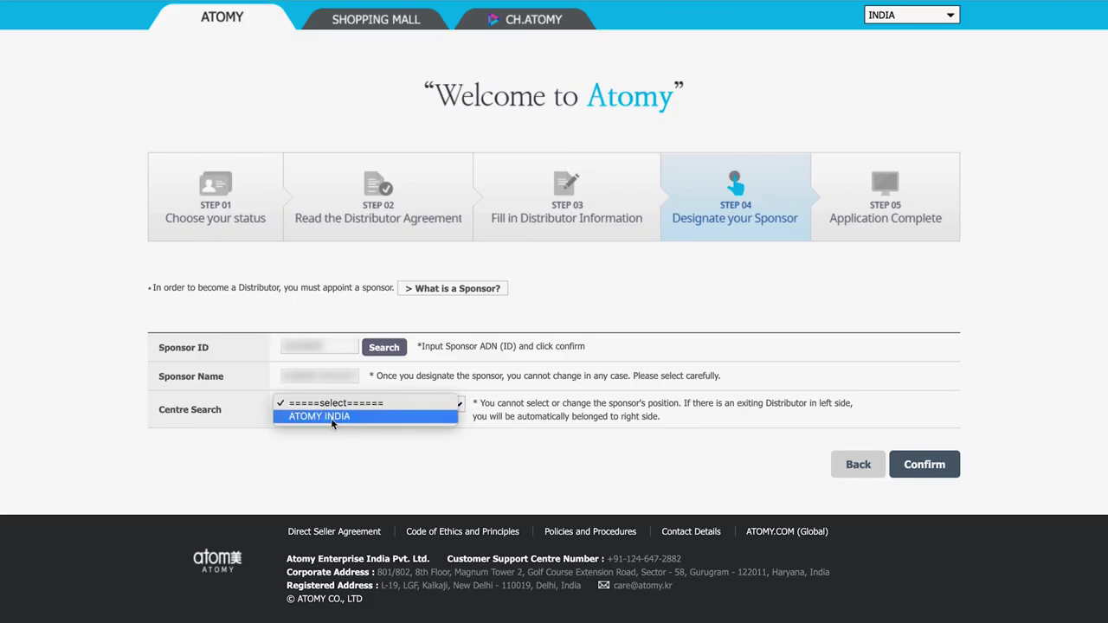
pyautogui.click(332, 417)
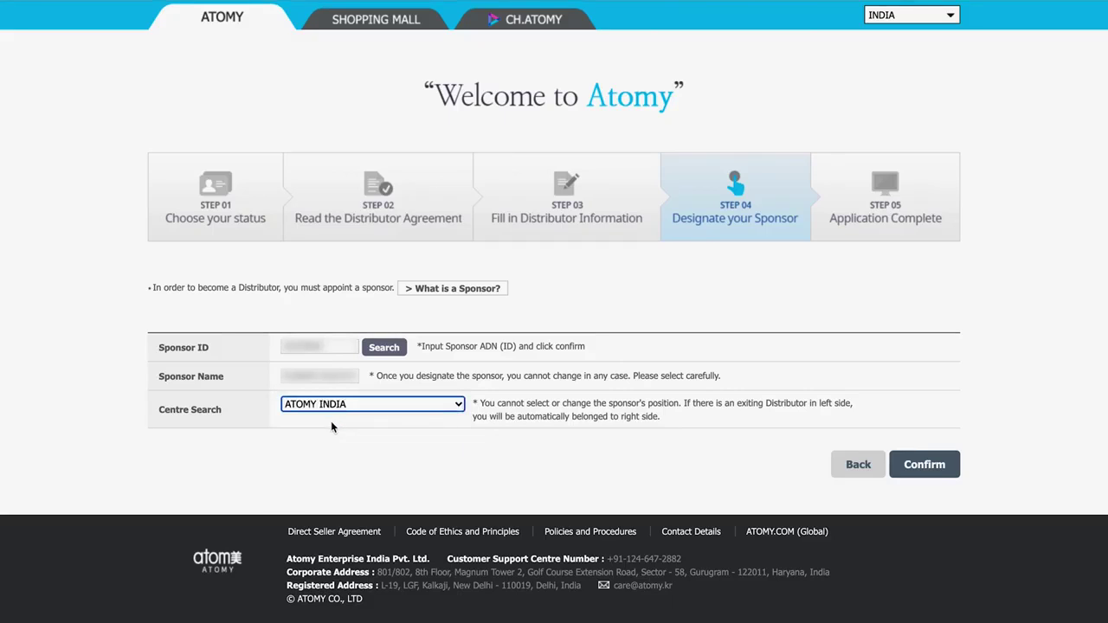
pyautogui.click(925, 464)
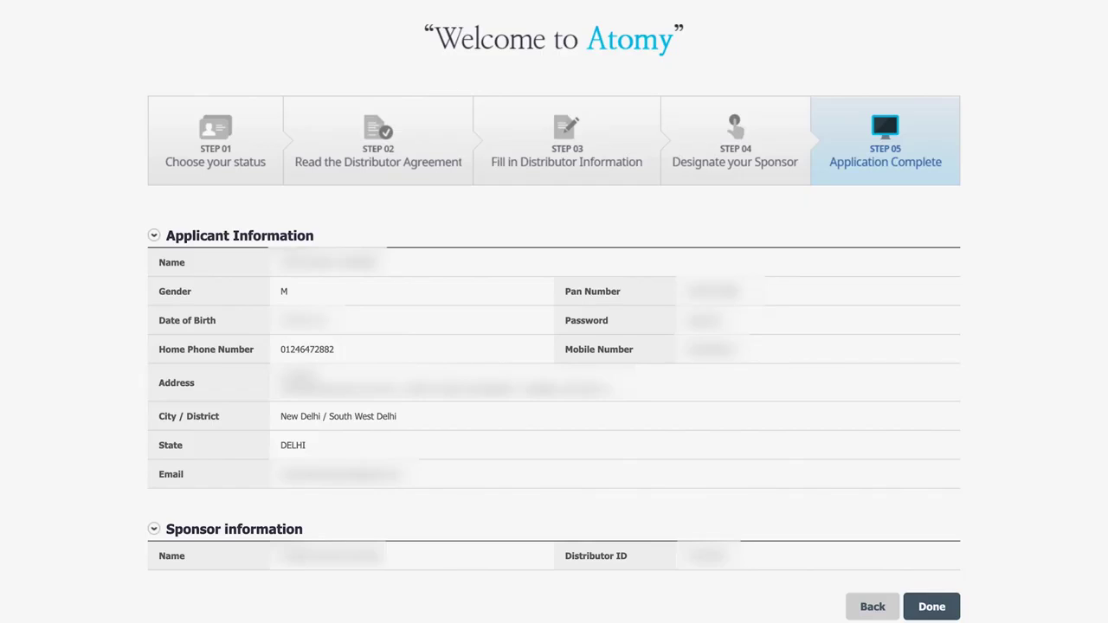
pyautogui.click(933, 608)
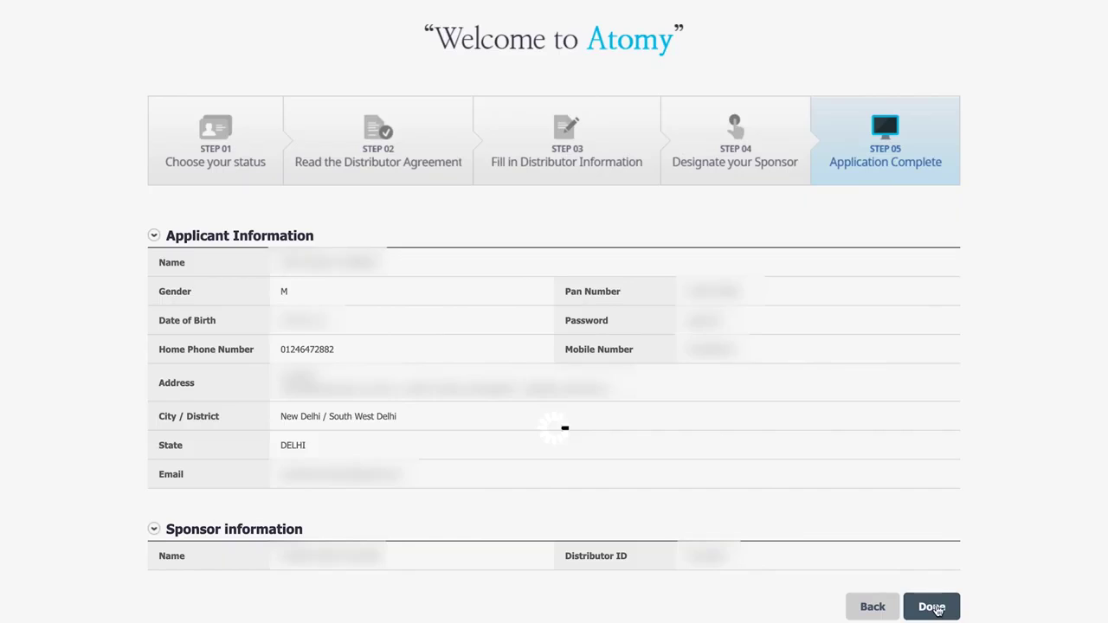